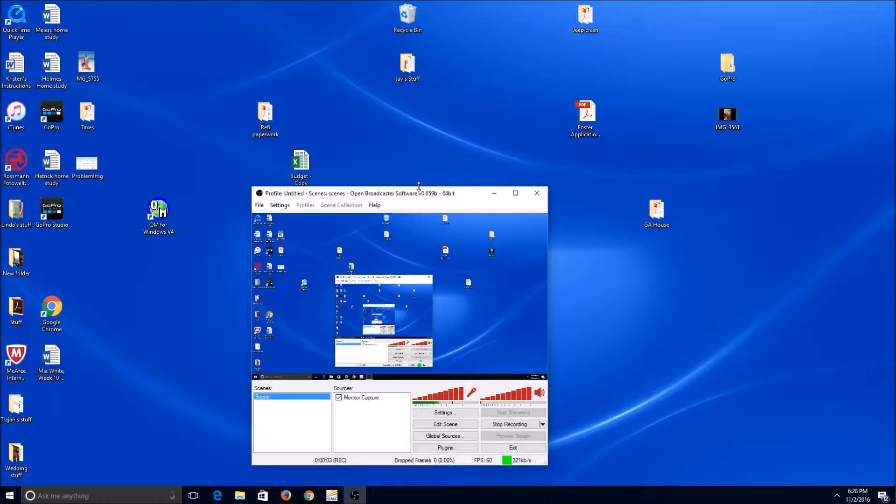
- Switch to Firefox and search Yahoo for "obs"
left_click_drag(420, 195, 360, 131)
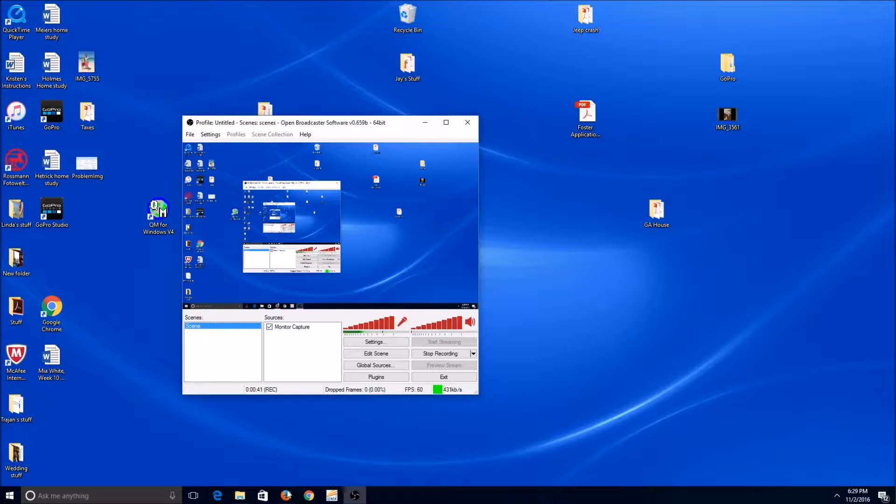
mouse_move(286, 497)
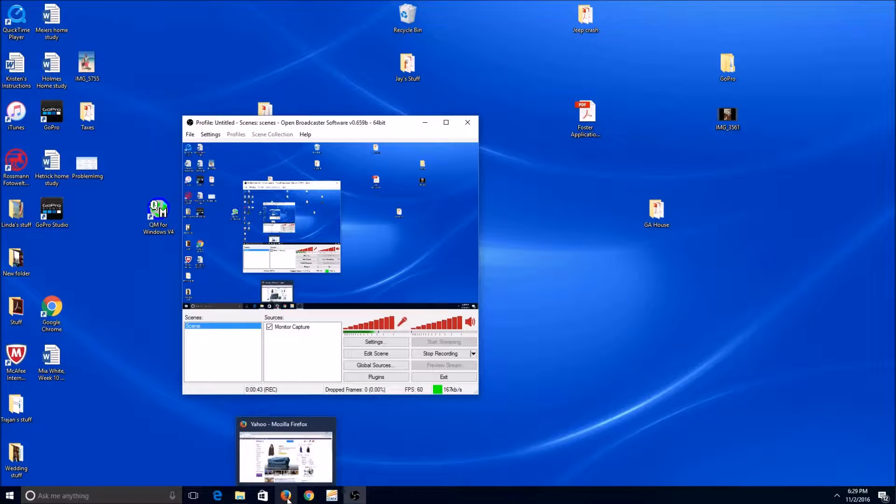
left_click(286, 496)
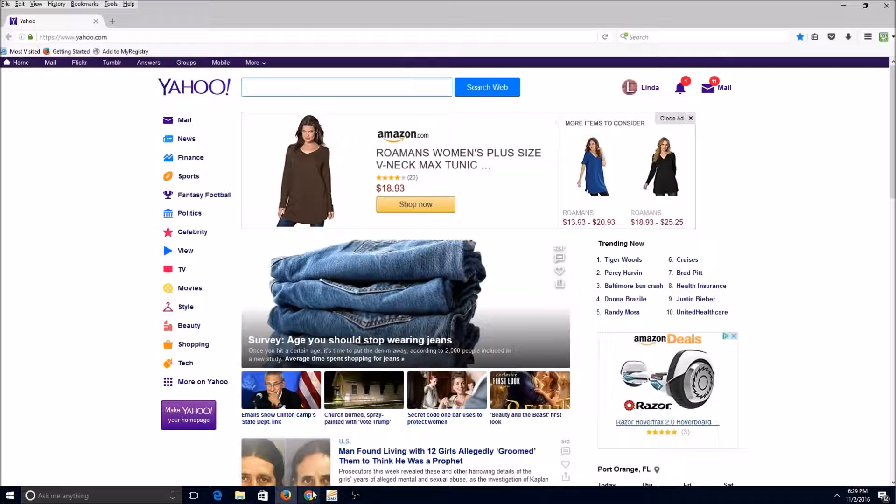
mouse_move(285, 496)
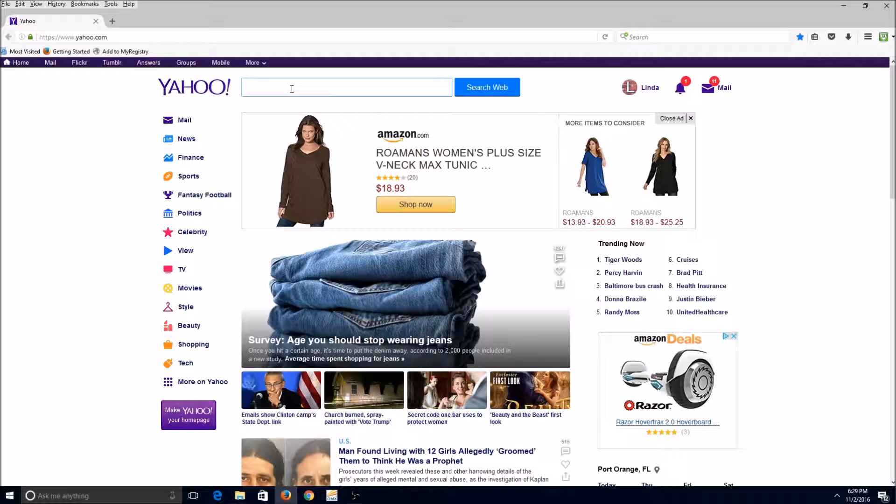
type("s")
key("Return")
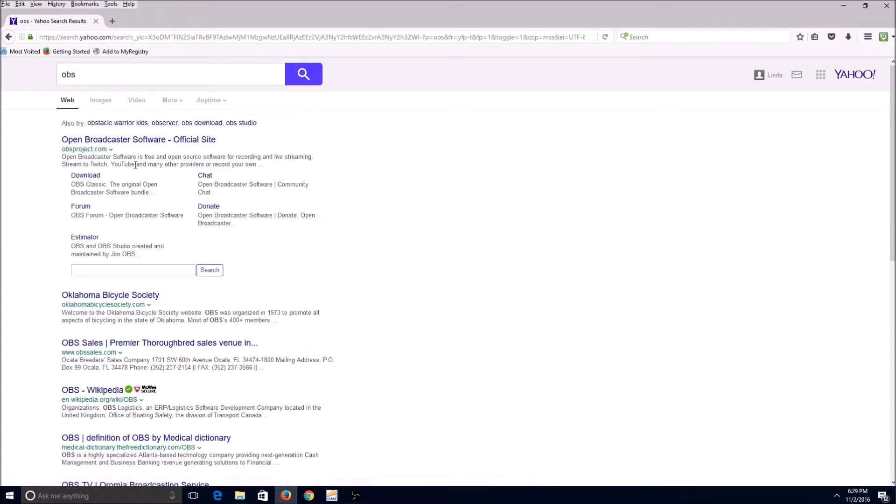
- Open the official Open Broadcaster Software site, obsproject.com, from the search results
left_click_drag(60, 152, 111, 153)
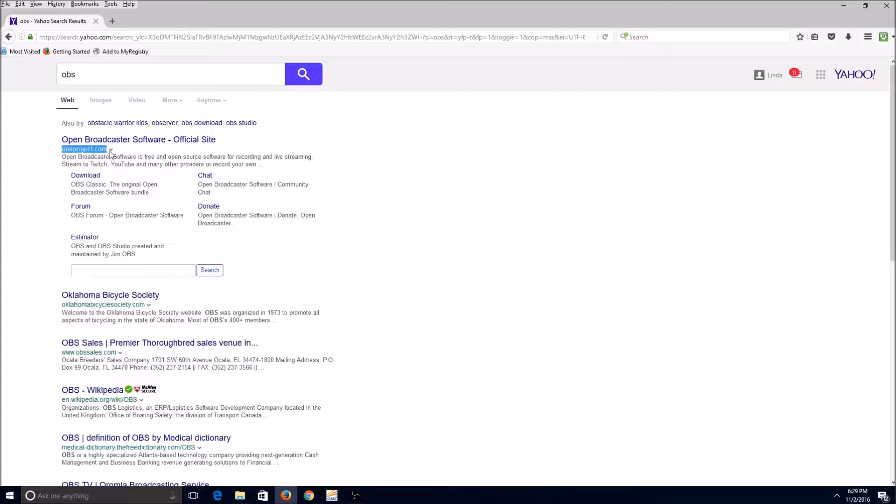
left_click(136, 154)
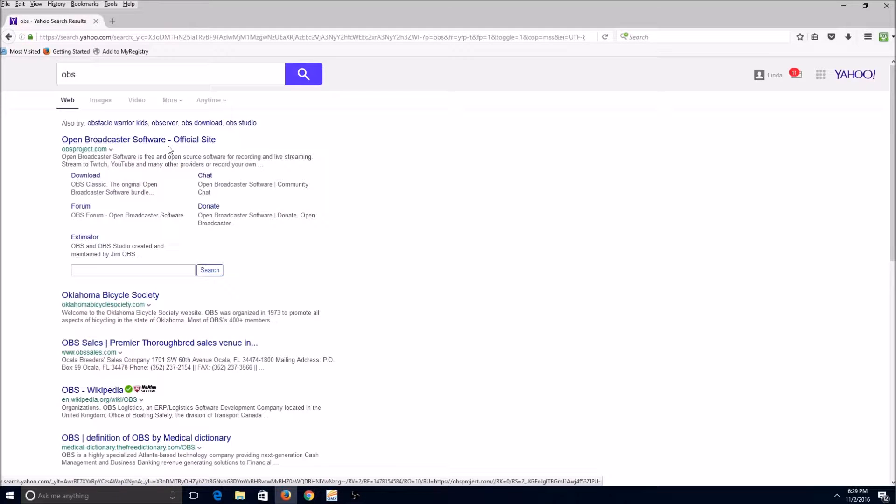
left_click(156, 141)
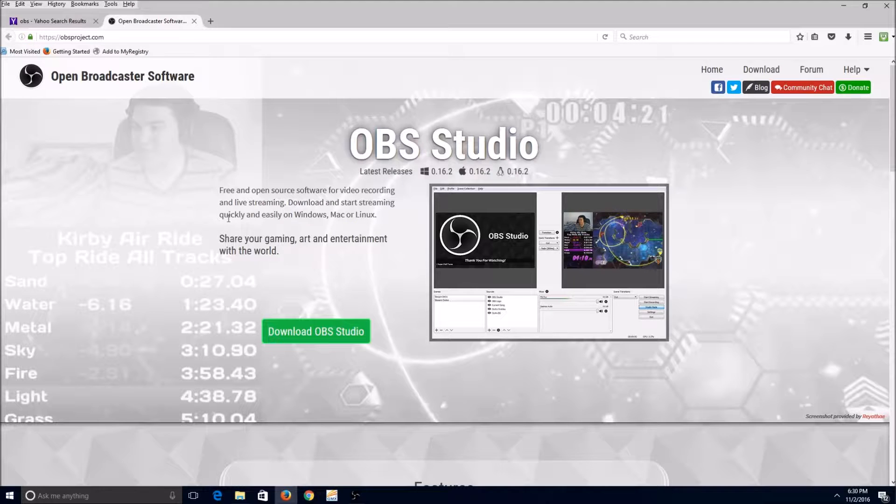
- Look over the OBS Studio features and supported streaming platforms on the home page, and open the site's Download page
scroll(293, 223, "down", 7)
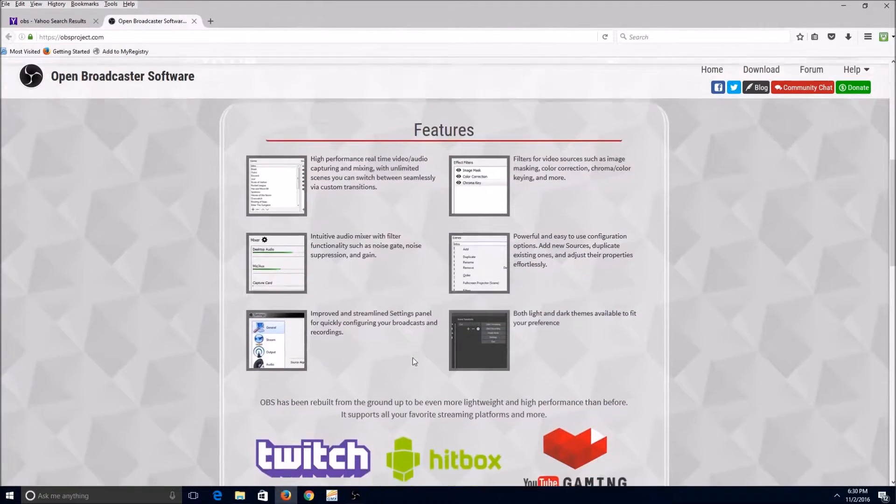
scroll(413, 368, "down", 4)
scroll(327, 327, "up", 1)
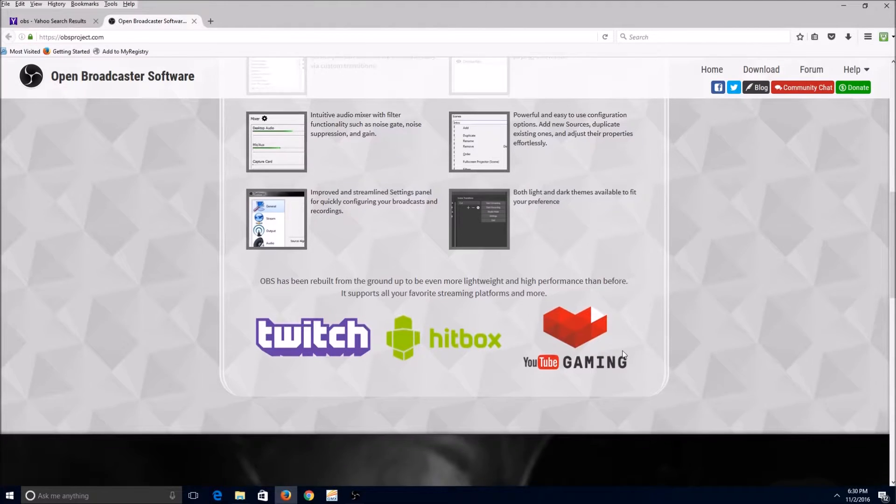
scroll(525, 413, "up", 5)
scroll(524, 413, "up", 4)
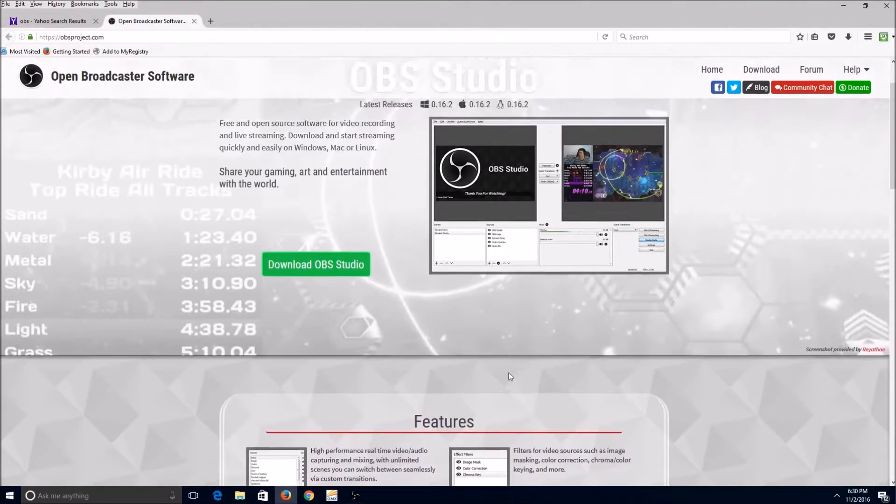
left_click(757, 73)
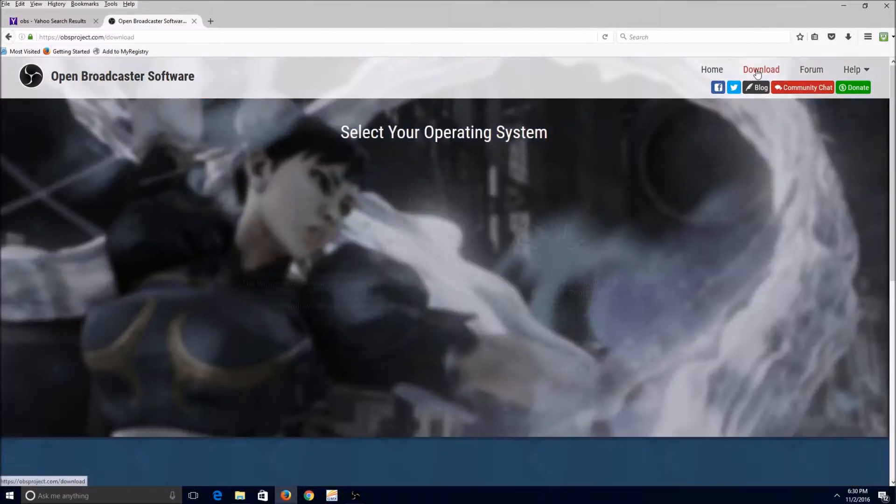
- Preview the OBS Studio download options for Mac and Linux, ending on the Windows release
left_click(475, 219)
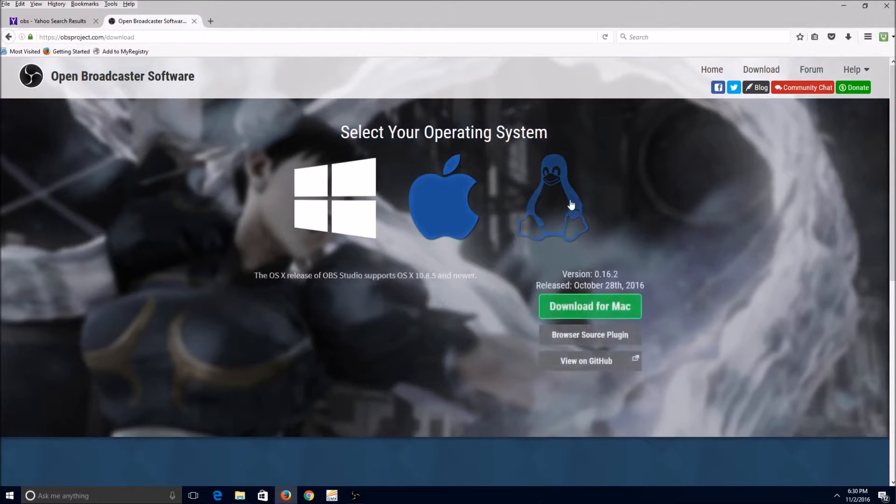
left_click(567, 200)
left_click(471, 196)
left_click(344, 194)
left_click(439, 196)
left_click(413, 209)
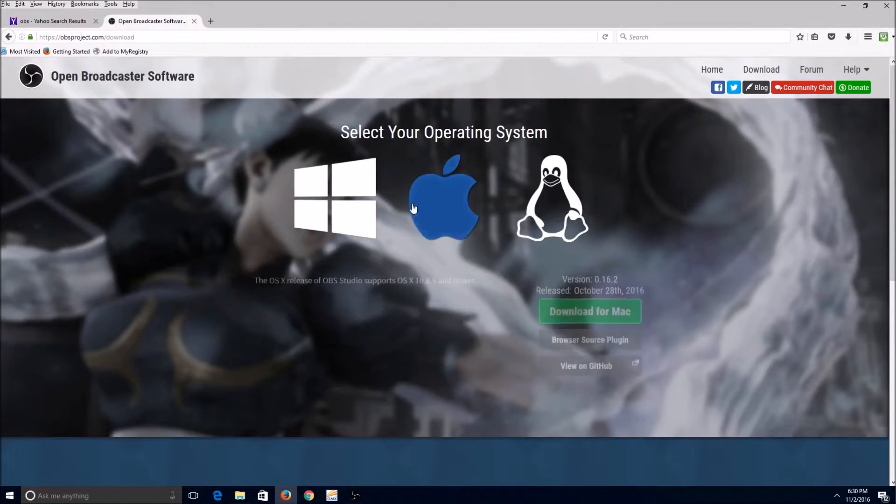
left_click(350, 206)
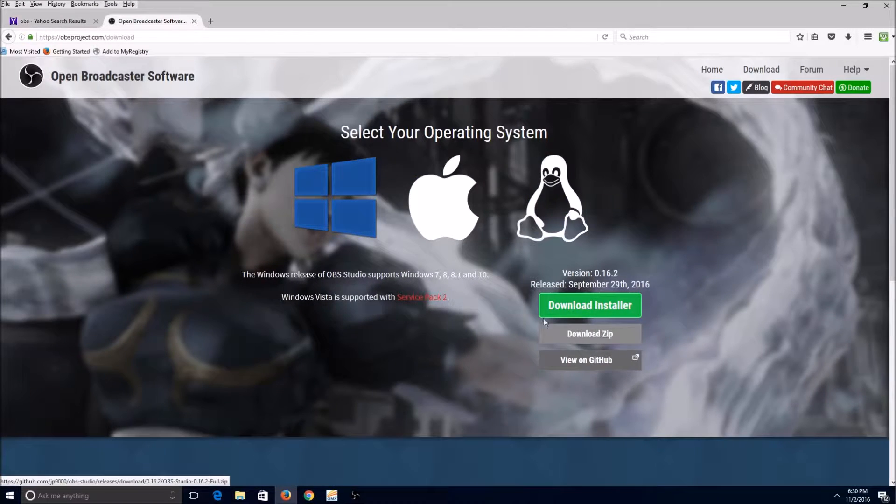
- Check which system versions the Windows, OS X and Linux releases of OBS Studio support, ending on Windows
left_click_drag(443, 274, 488, 277)
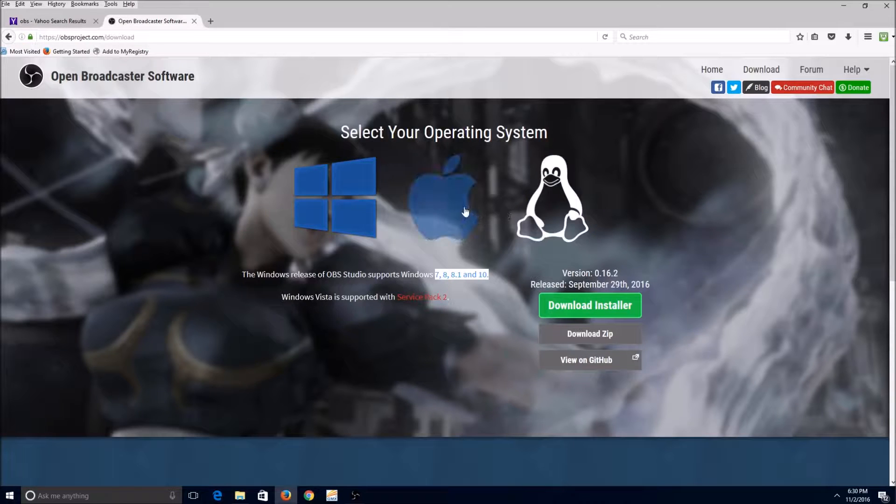
left_click(451, 210)
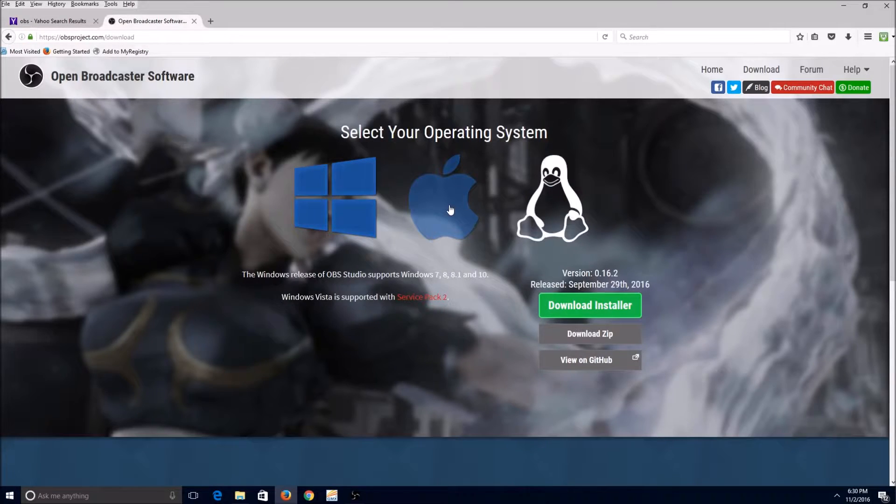
left_click_drag(480, 278, 458, 276)
left_click(467, 271)
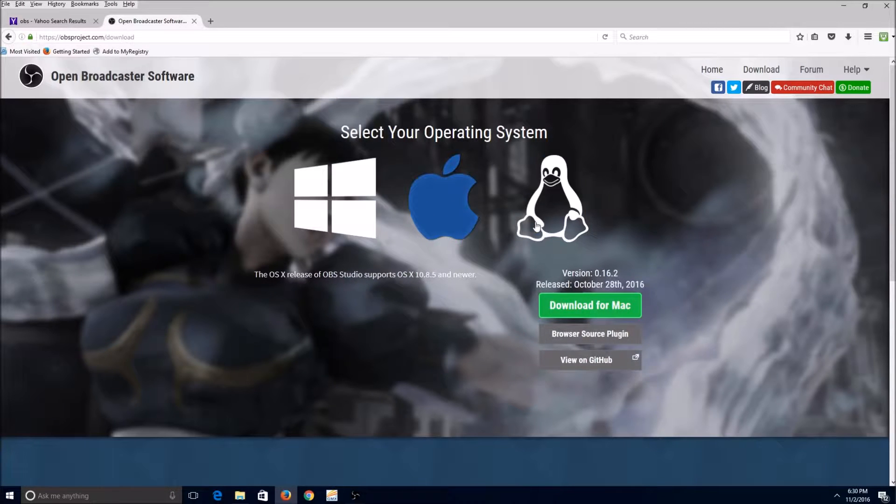
left_click(562, 193)
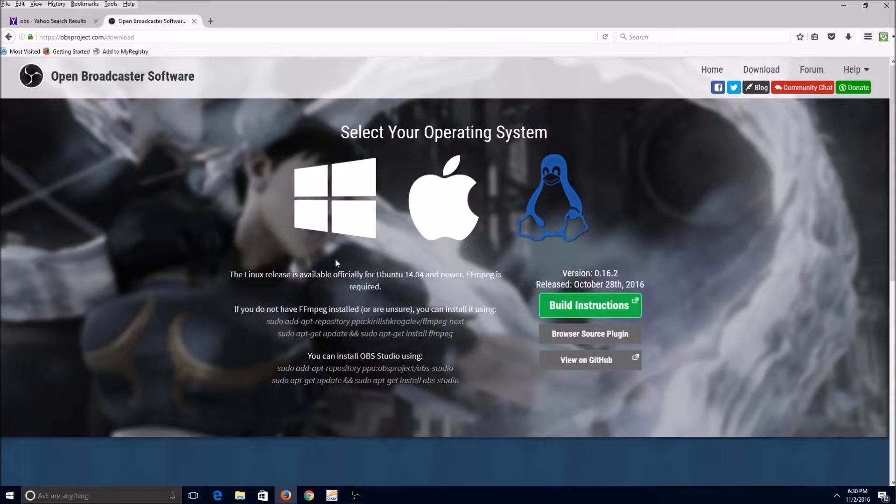
left_click(371, 190)
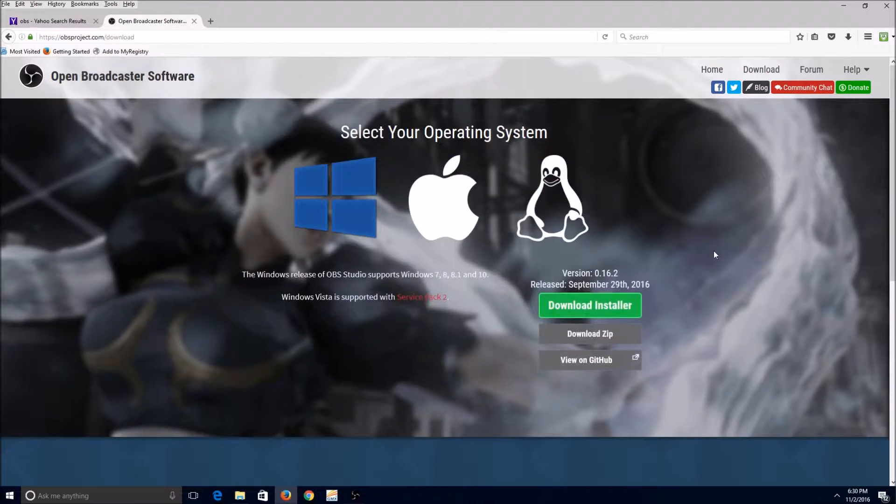
- Compare the OBS Studio download with the OBS Classic section further down the page
scroll(388, 321, "down", 5)
scroll(430, 332, "up", 5)
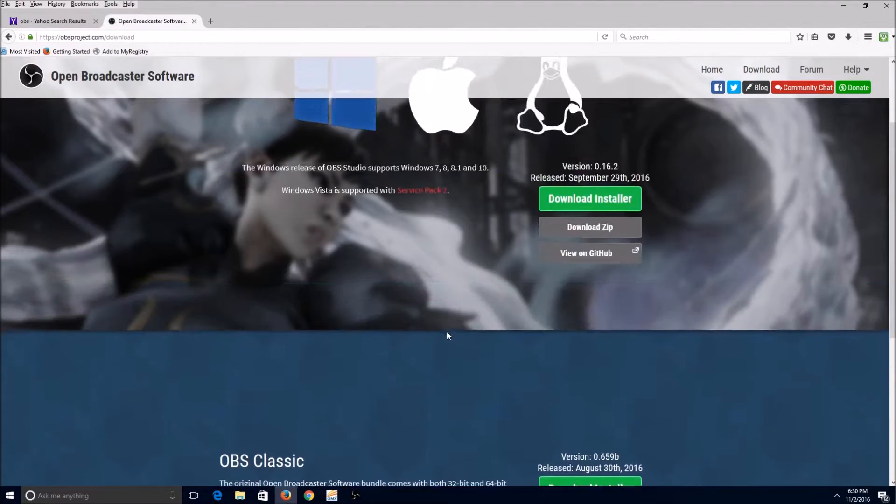
scroll(530, 353, "down", 5)
scroll(456, 354, "down", 2)
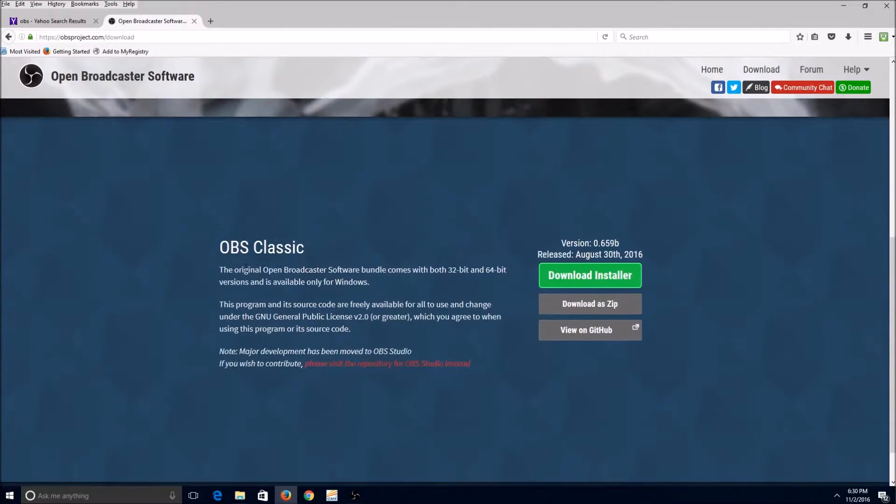
scroll(439, 304, "up", 6)
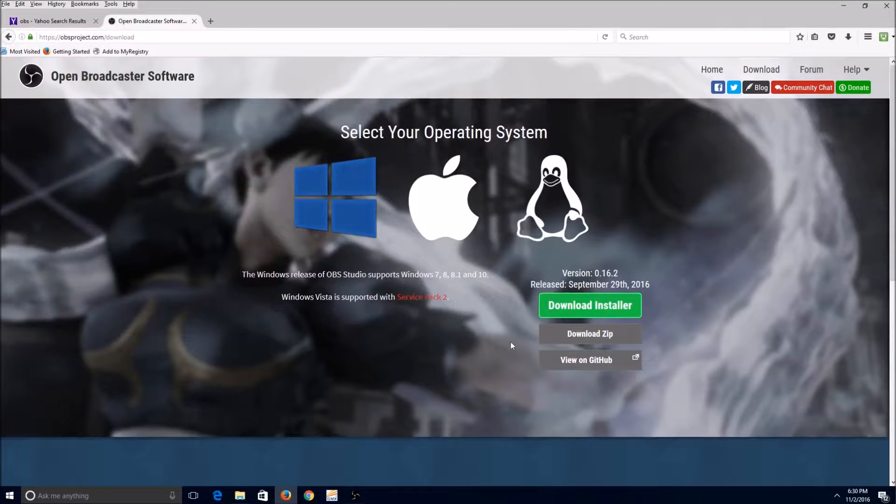
scroll(511, 340, "down", 4)
scroll(503, 341, "down", 2)
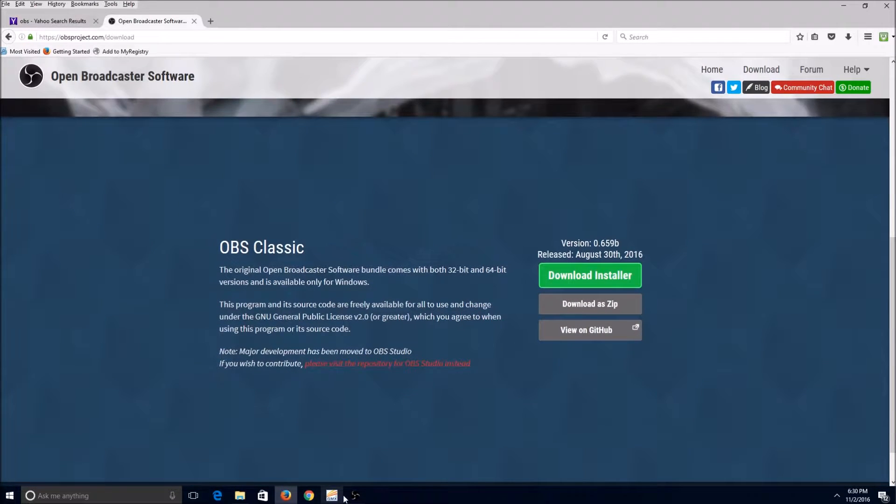
- Bring up the running Open Broadcaster Software window, move it aside to view it next to the OBS Classic description, and minimize it
left_click(354, 495)
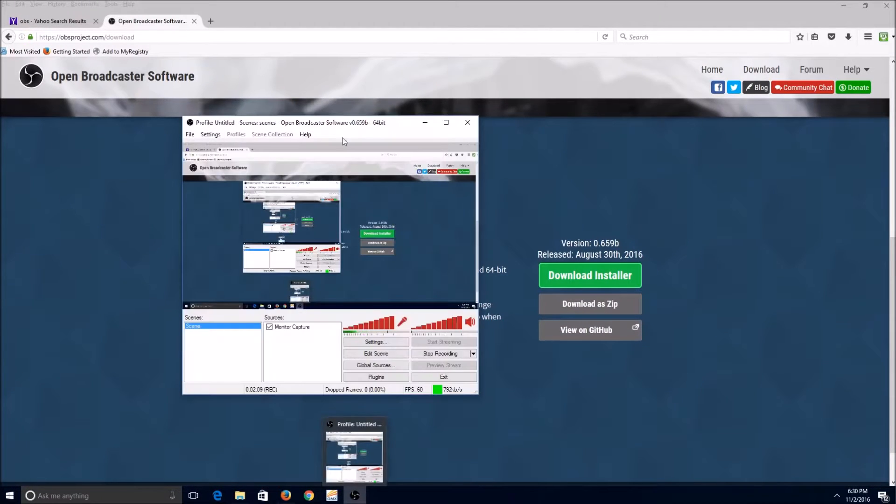
left_click_drag(392, 117, 579, 88)
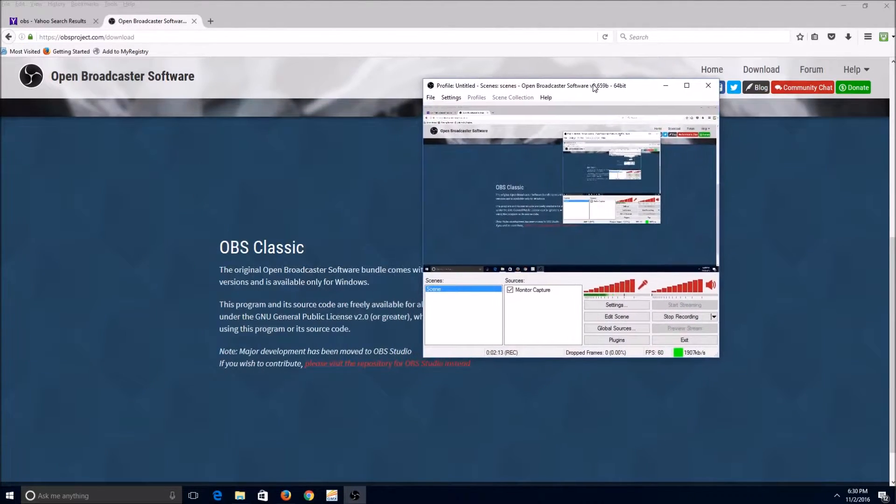
left_click(666, 85)
- Compare the OBS Classic installer with the OBS Studio releases for Mac, Linux and Windows, leaving Windows selected
scroll(443, 232, "up", 5)
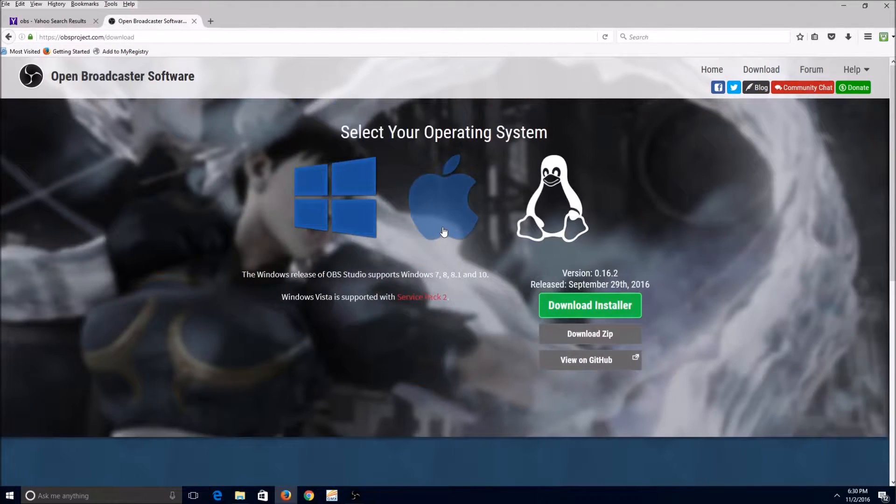
scroll(446, 228, "down", 8)
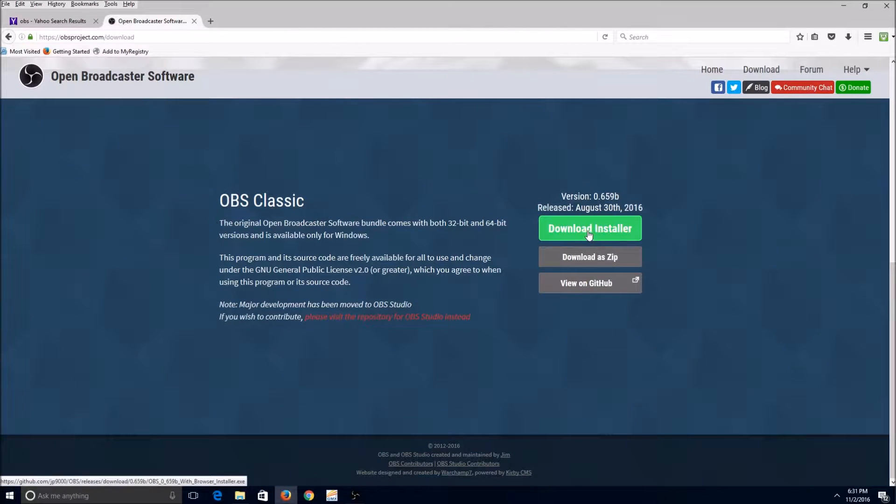
scroll(585, 236, "up", 8)
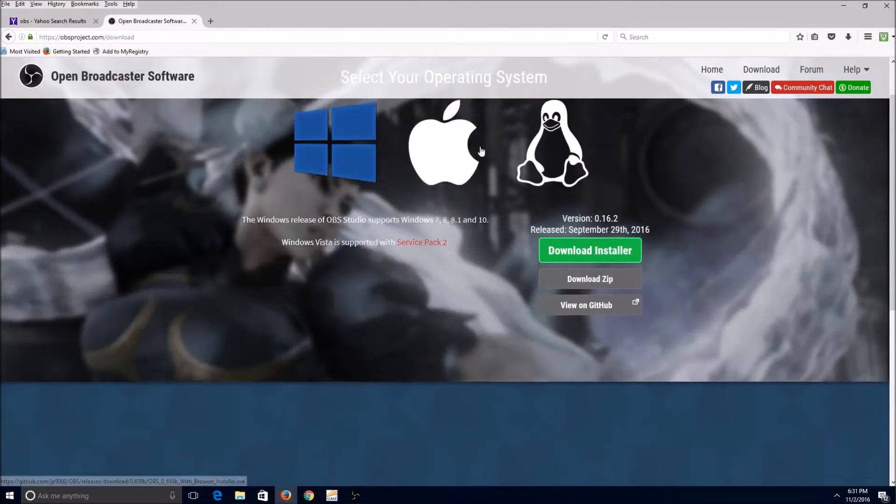
left_click(432, 153)
left_click(535, 154)
left_click(430, 176)
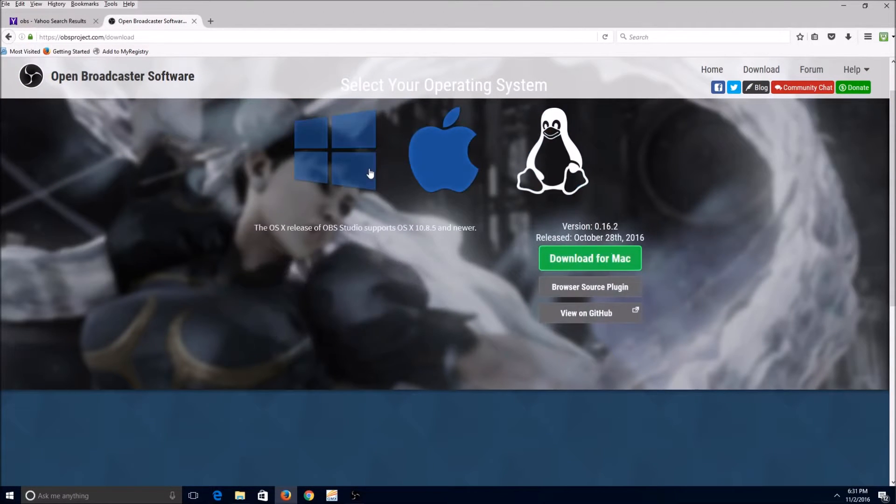
left_click(355, 164)
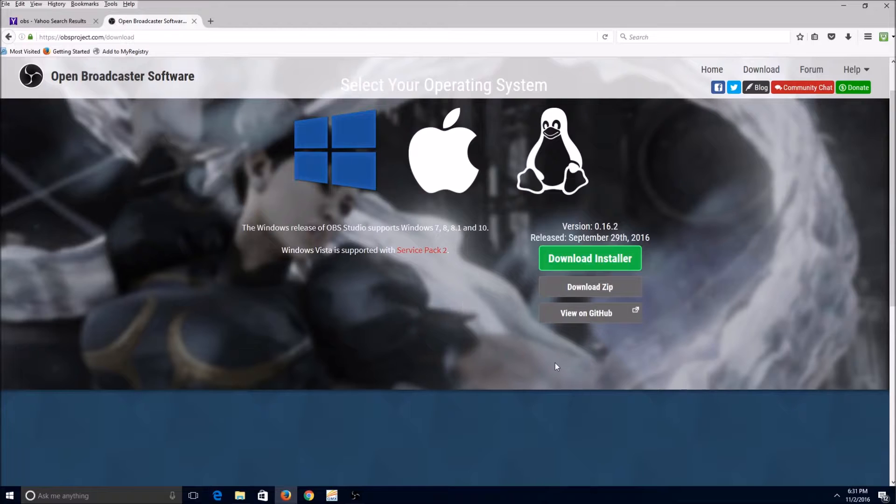
- Download the OBS Classic 0.659b installer and save the file OBS_0_659b_With_Browser_Installer.exe
scroll(556, 363, "down", 5)
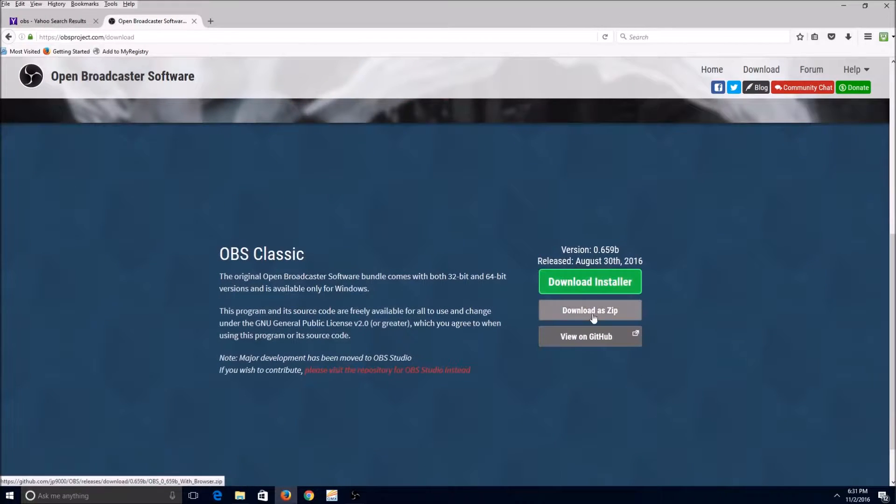
left_click(599, 289)
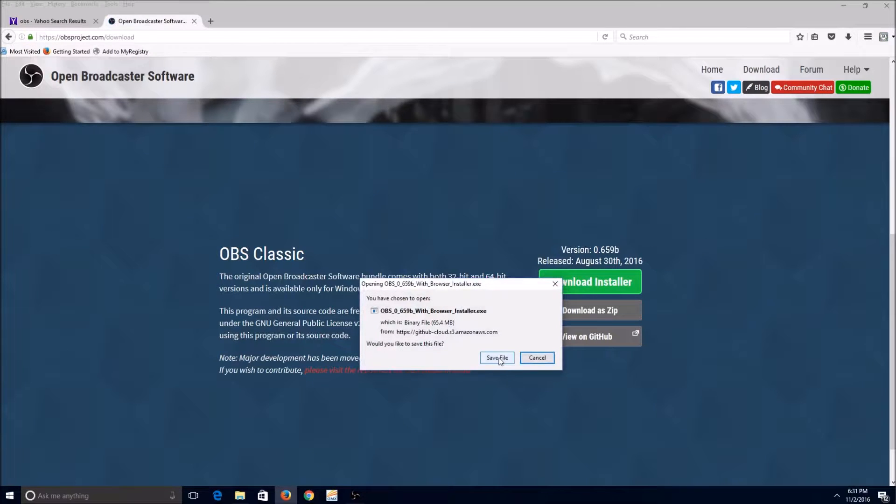
left_click(498, 358)
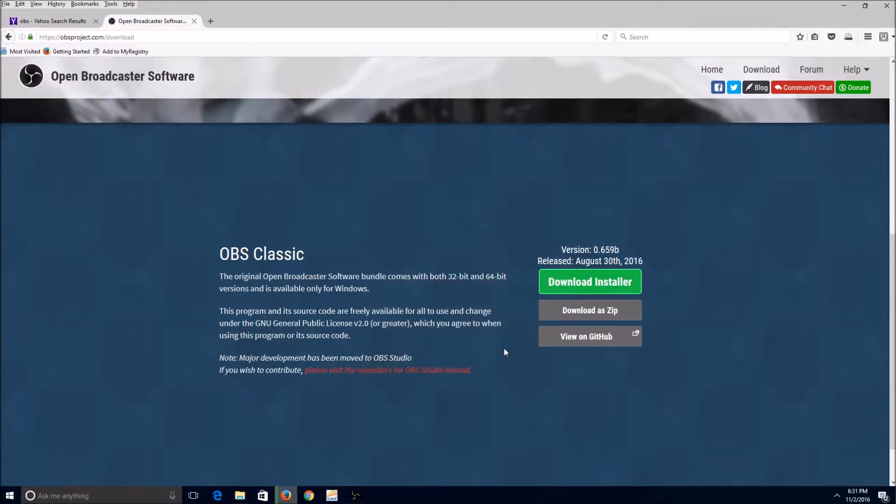
- Open the browser's list of recent downloads to check the OBS Classic installer
left_click(849, 38)
left_click(770, 195)
left_click(852, 37)
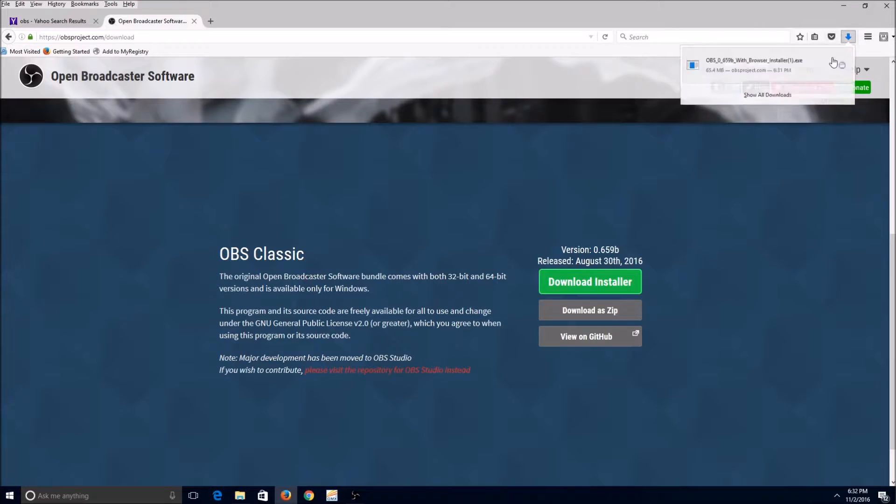
- Run the downloaded OBS Classic 0.659b installer, move its setup wizard aside, and try to continue past the welcome page
left_click(766, 71)
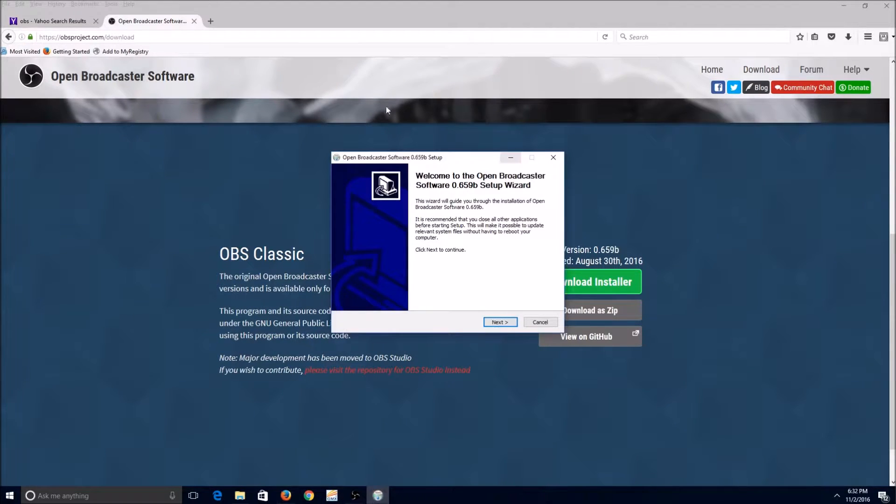
left_click_drag(473, 161, 414, 193)
left_click(437, 351)
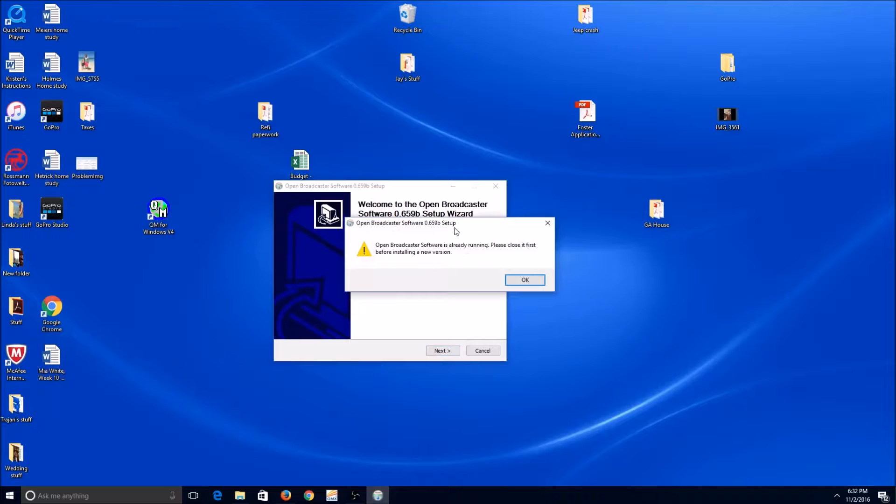
left_click_drag(459, 231, 425, 255)
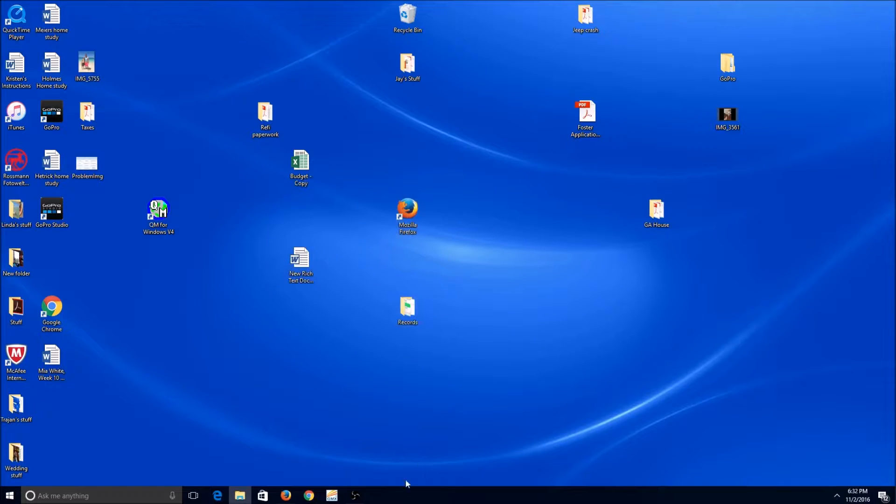
- Bring up the running Open Broadcaster Software window, move it aside, and search Windows for obs to find its installed versions
left_click(355, 495)
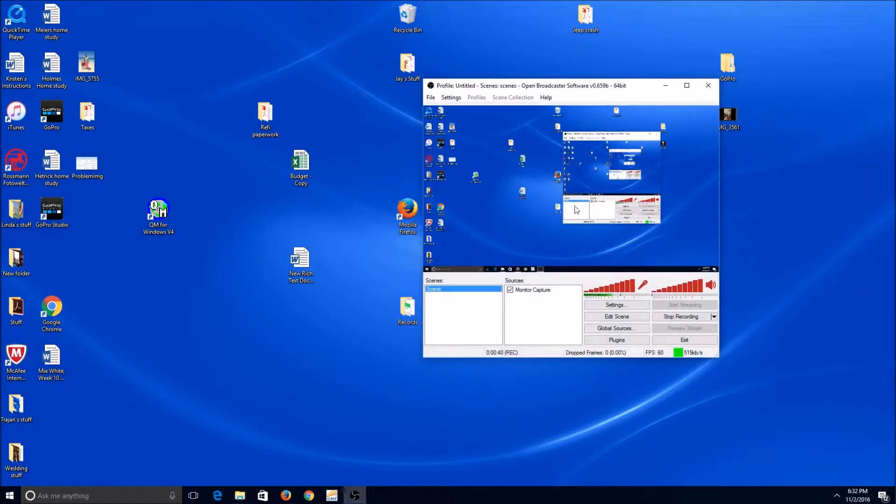
left_click_drag(583, 81, 440, 98)
left_click(137, 500)
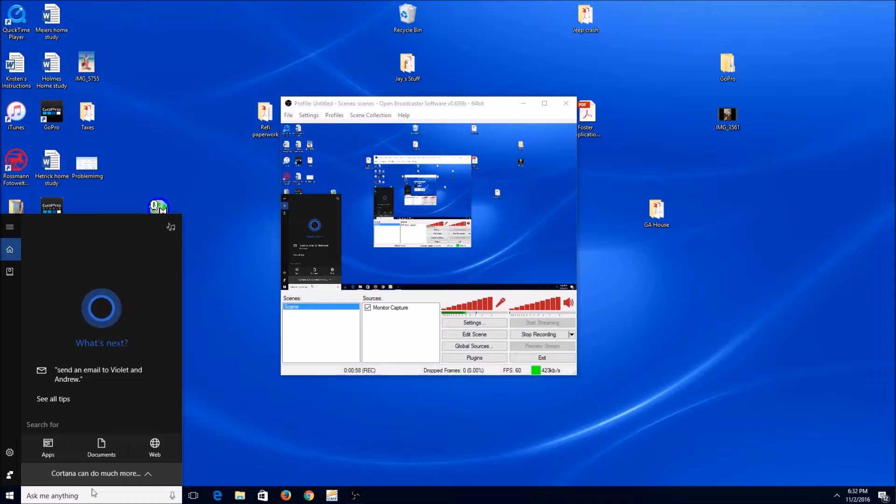
type("ob")
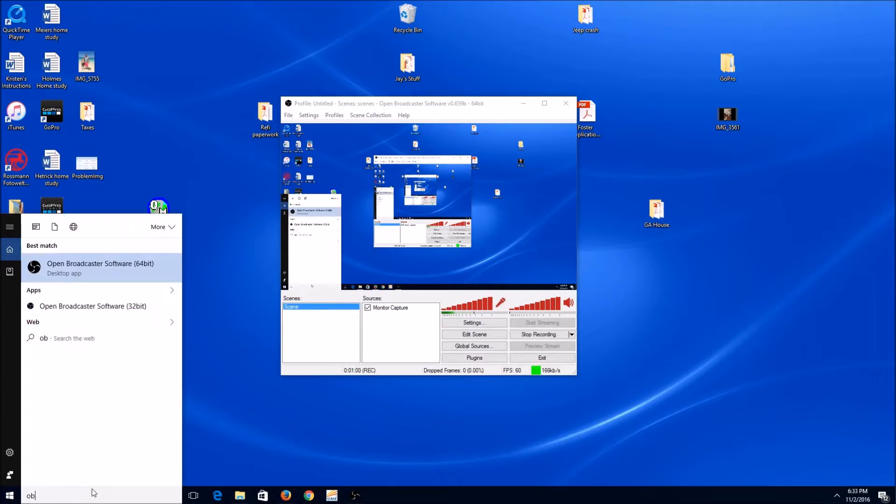
type("s")
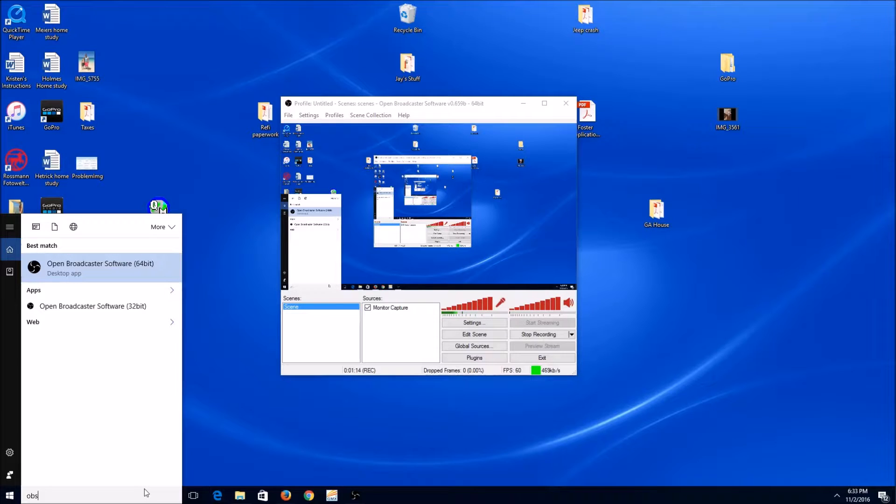
- Search Windows for computer instead, view the properties of This PC to check the system type, and close them
key("BackSpace")
key("BackSpace")
key("BackSpace")
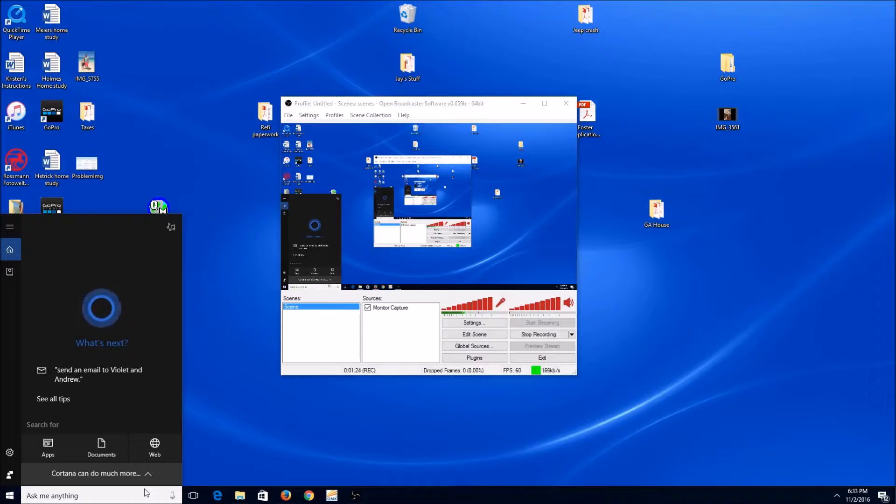
type("com")
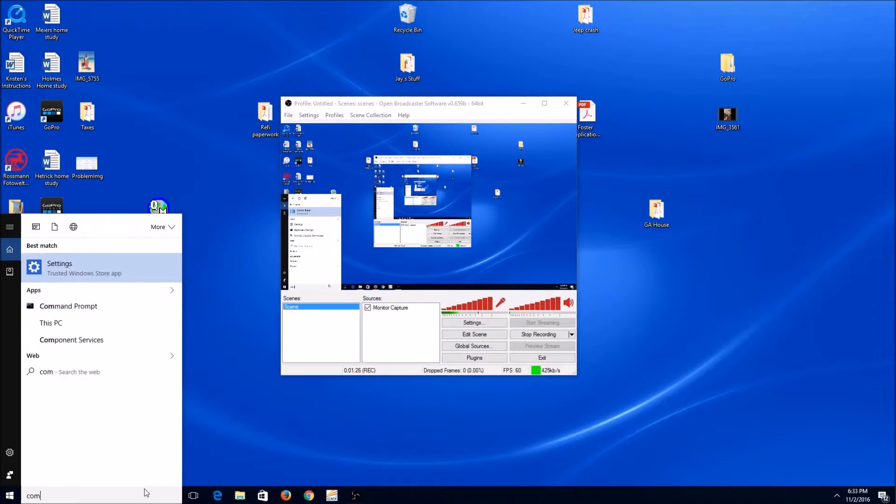
type("puter")
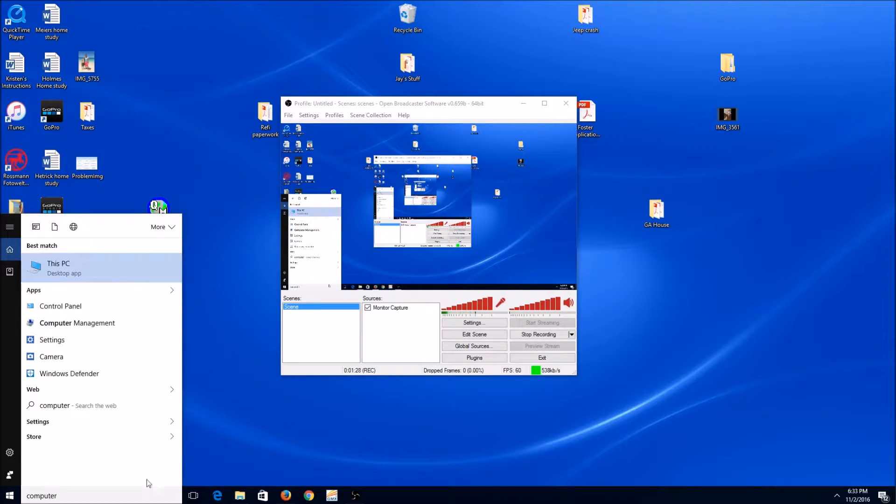
right_click(85, 266)
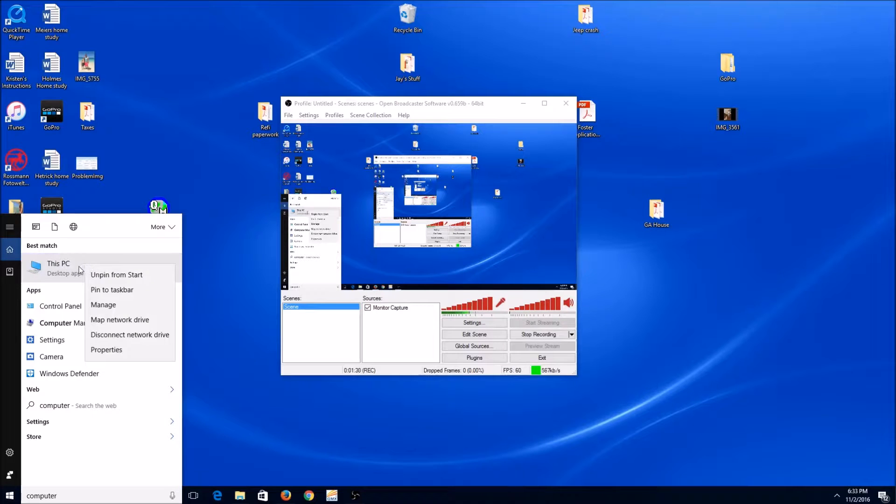
left_click(108, 349)
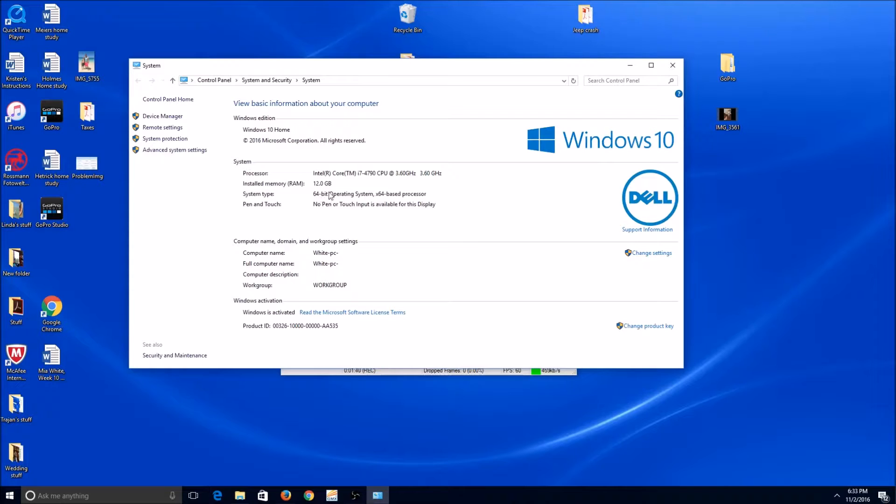
left_click(671, 65)
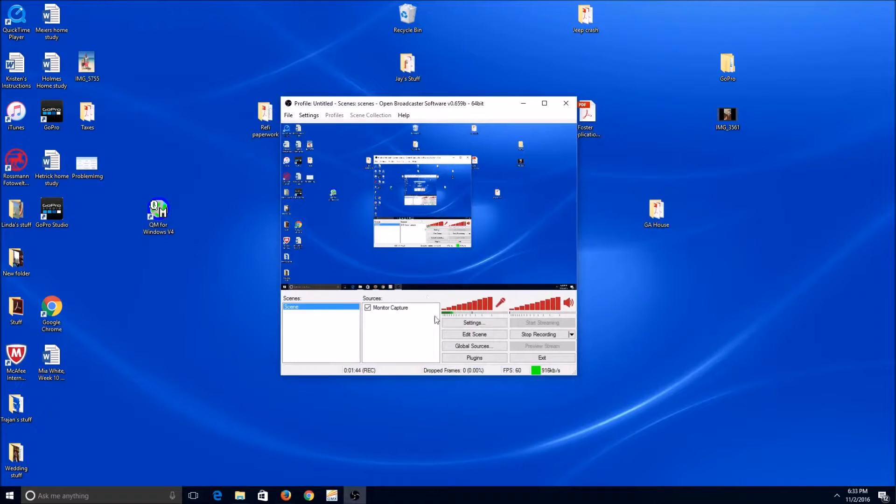
- Move the Open Broadcaster Software window aside, open its settings, and look through the available interface languages, keeping English
left_click_drag(458, 109, 391, 101)
left_click(403, 310)
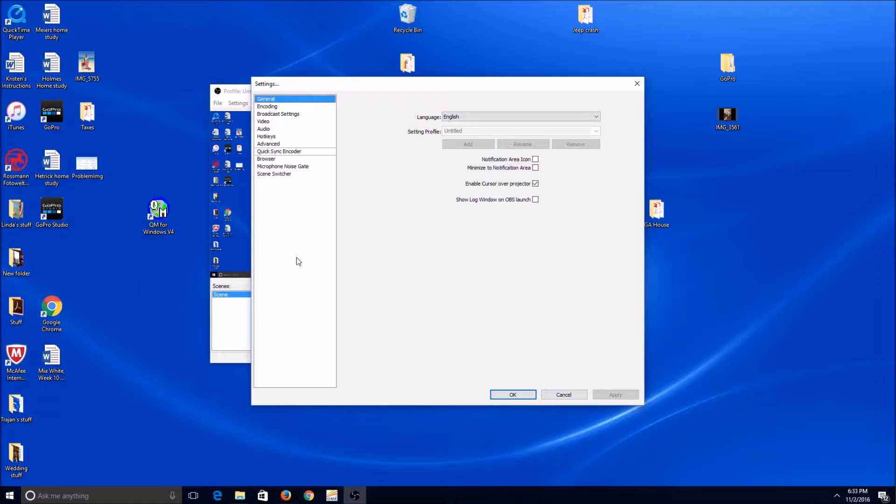
left_click(520, 116)
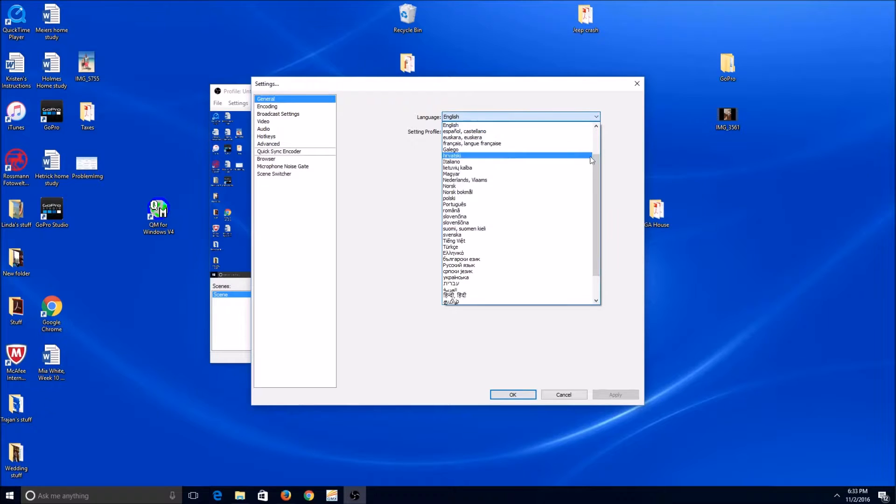
scroll(595, 164, "down", 2)
scroll(597, 208, "up", 3)
scroll(586, 157, "up", 1)
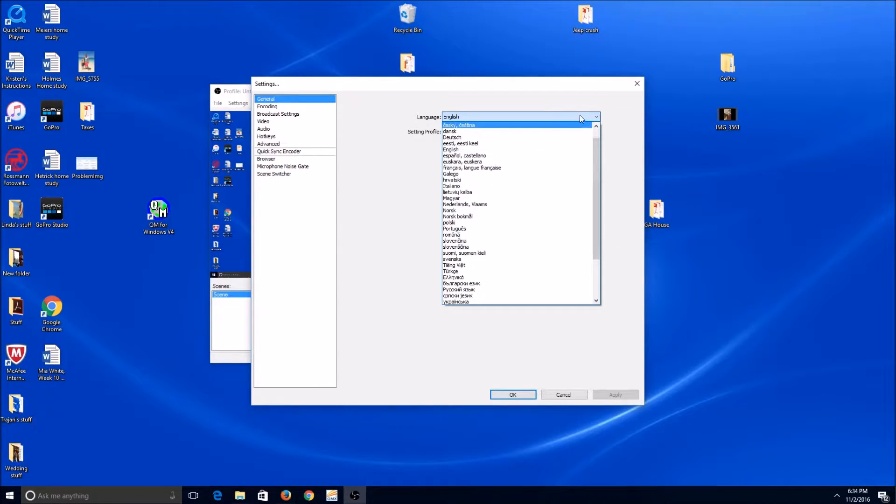
scroll(591, 133, "up", 3)
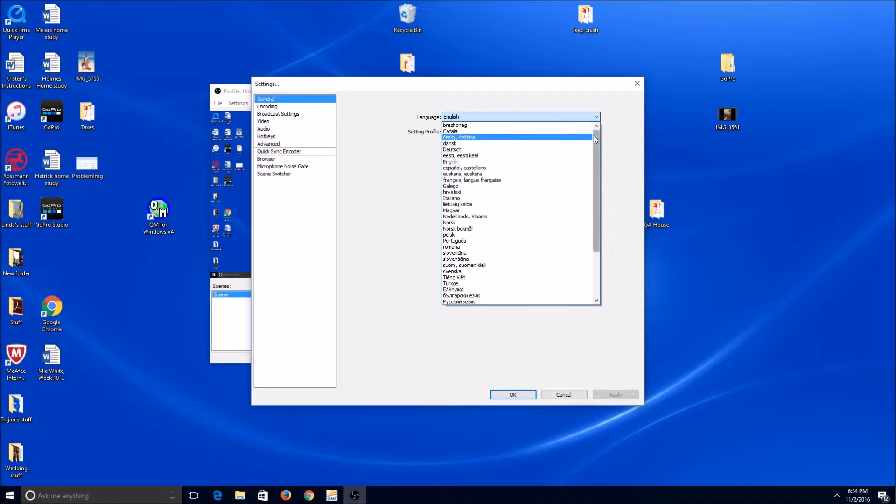
scroll(595, 137, "down", 4)
left_click_drag(601, 247, 598, 138)
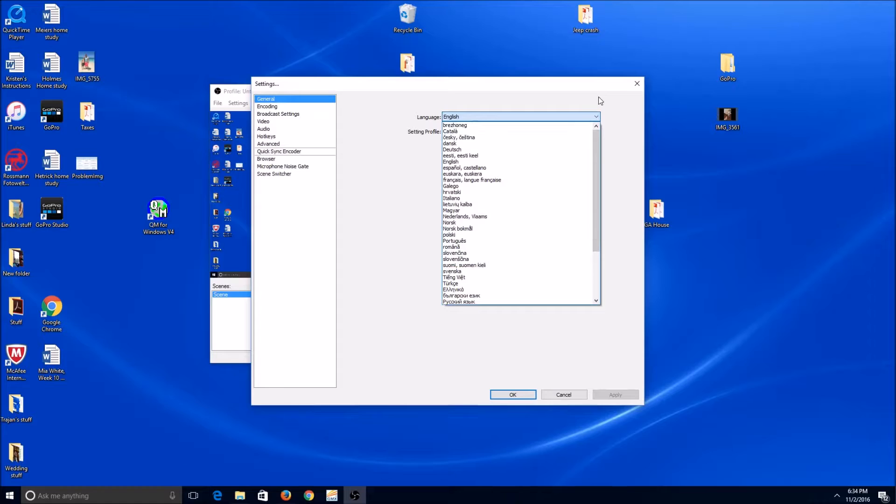
left_click(594, 116)
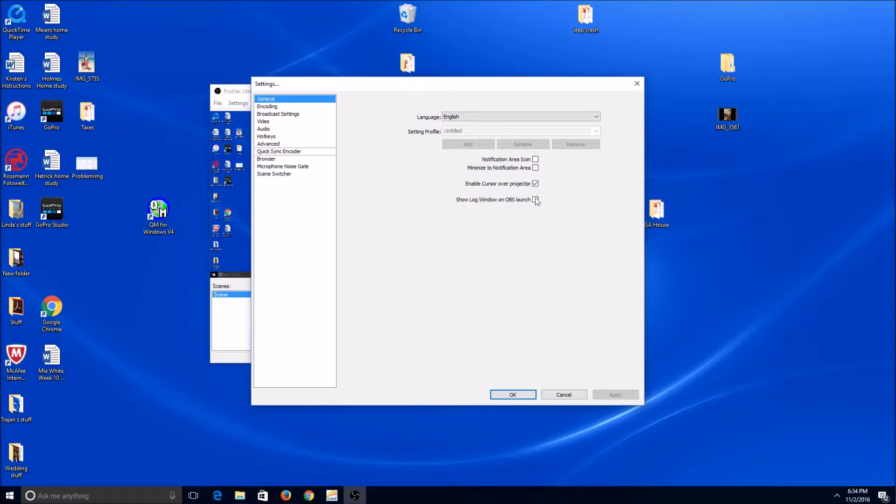
- In the encoding settings, choose a video Quality Balance of 10 and select the Max Bitrate value
left_click(264, 107)
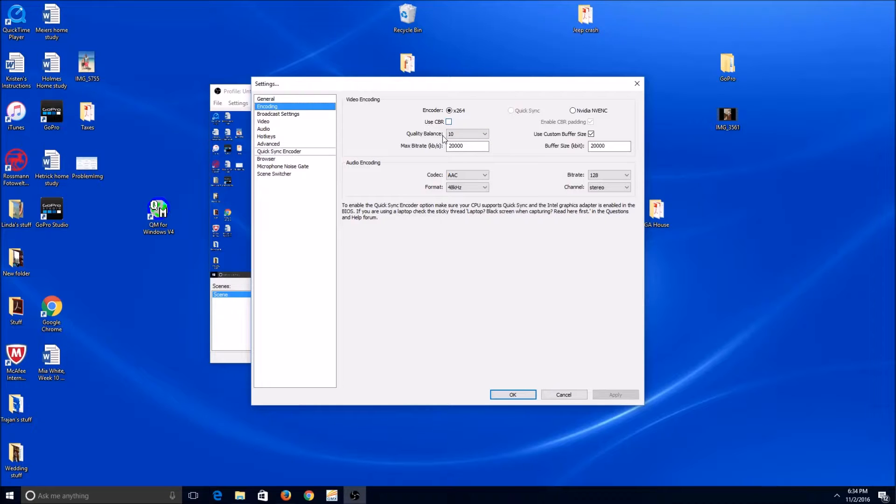
left_click(487, 134)
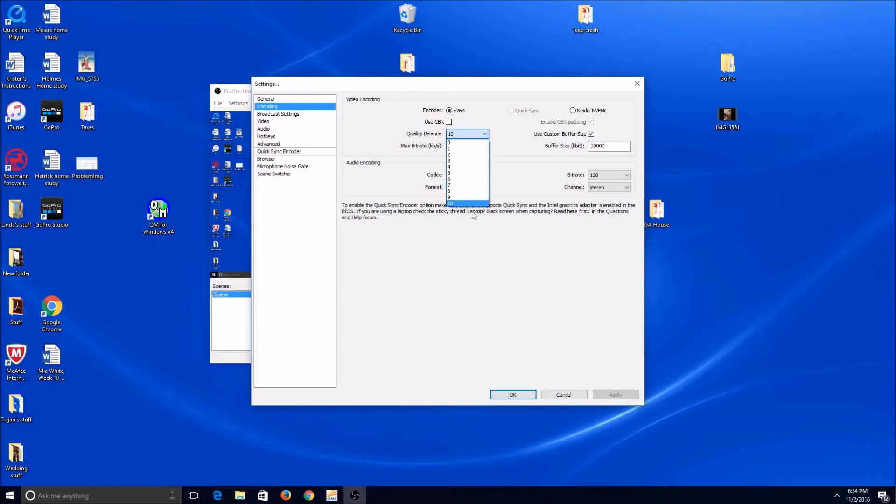
left_click(458, 203)
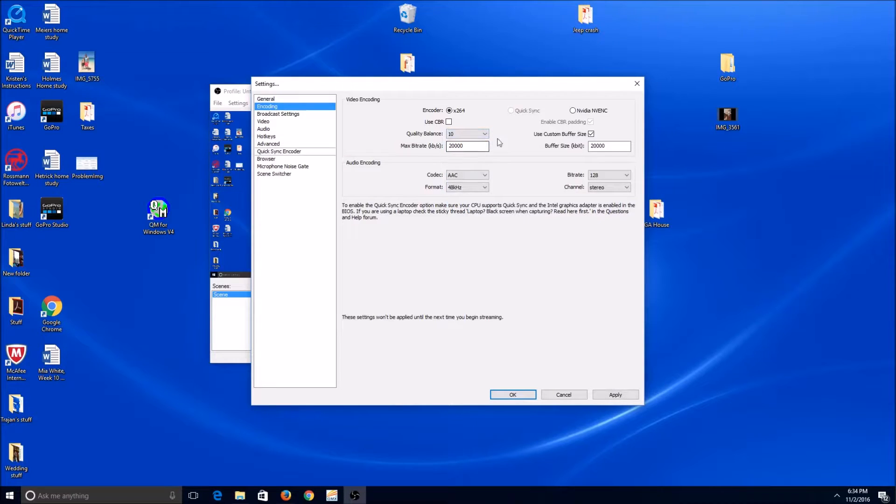
left_click(482, 146)
left_click_drag(471, 144, 442, 157)
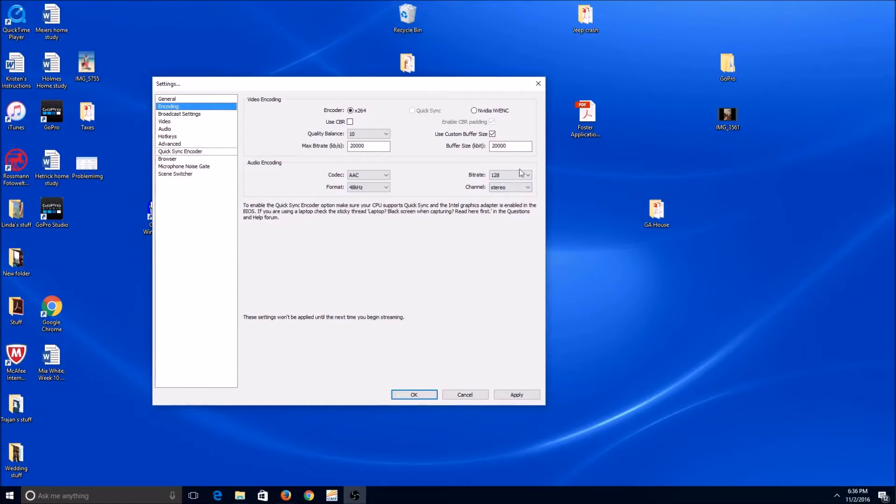
- Choose stereo as the audio encoding channel, and leave the encoding settings without saving the changes
left_click(514, 187)
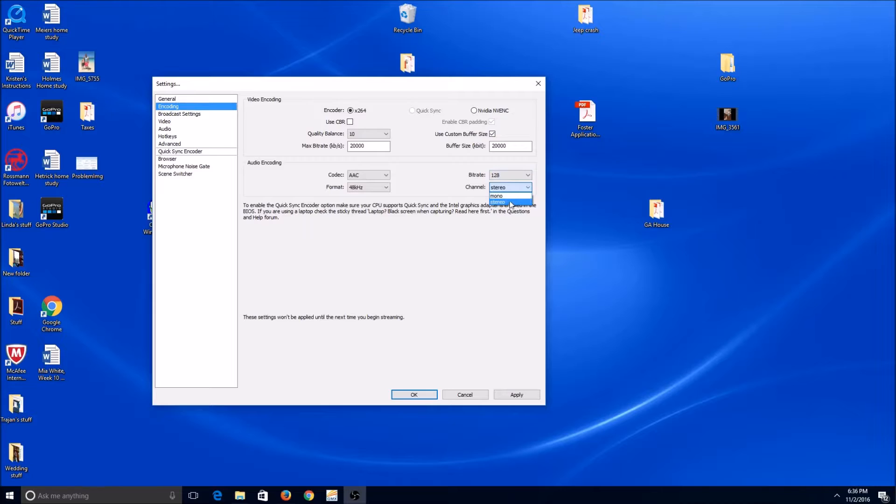
left_click(511, 202)
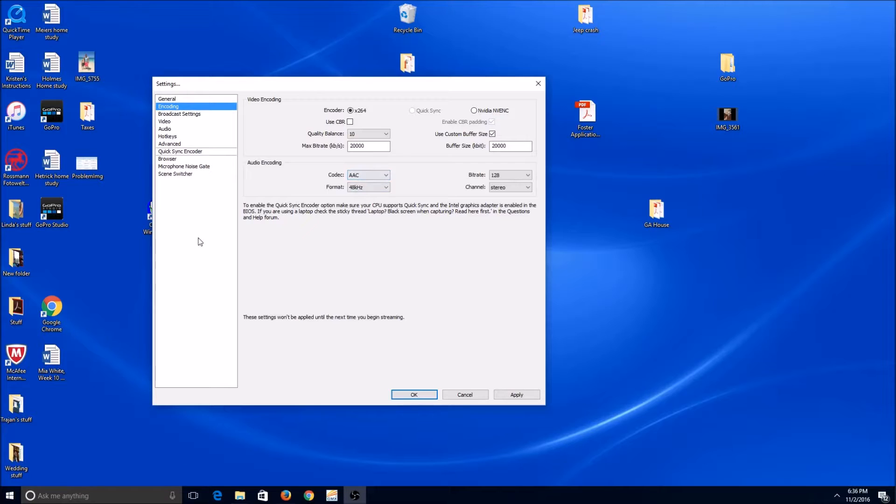
left_click(181, 120)
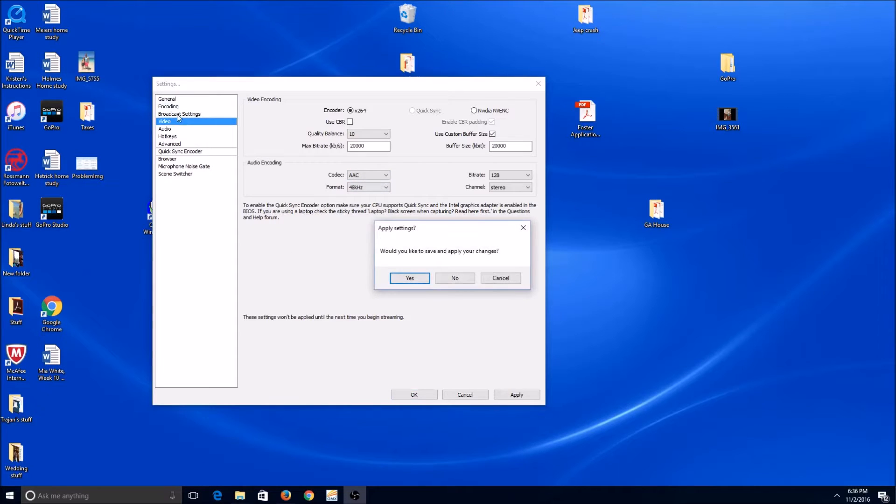
left_click(441, 278)
- In the broadcast settings, choose File Output Only as the mode and check the file path for recordings
left_click(179, 113)
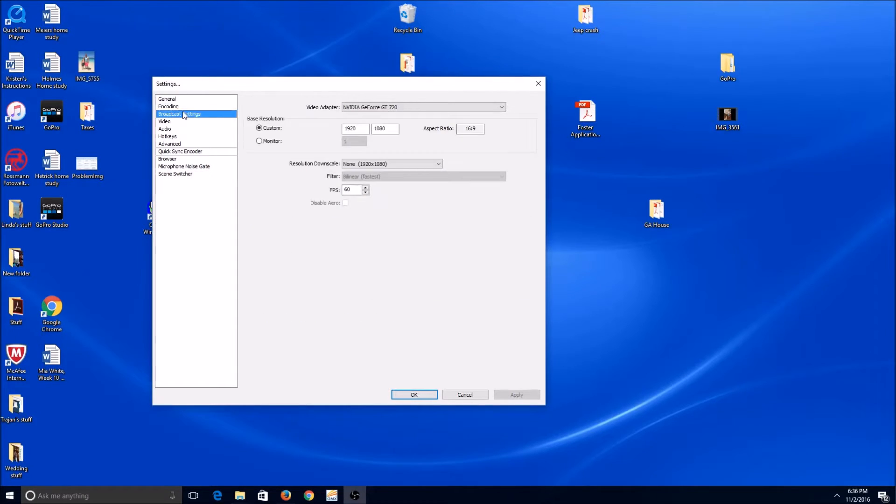
left_click(381, 108)
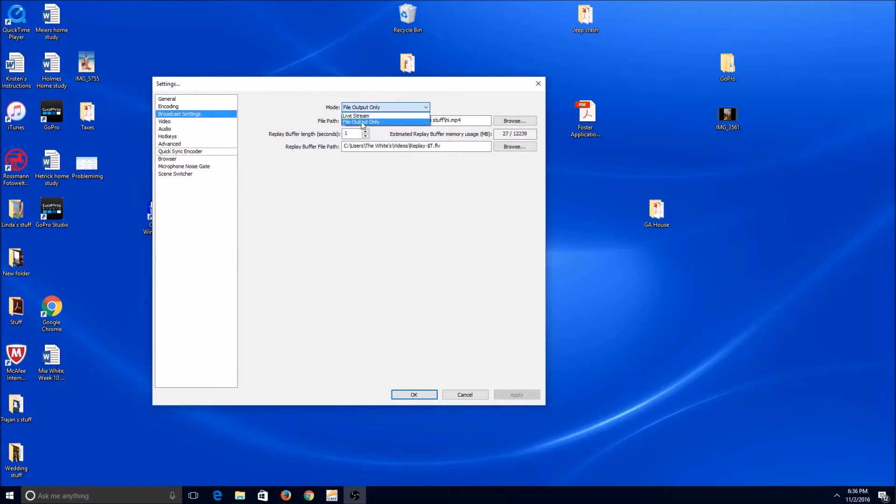
left_click(394, 122)
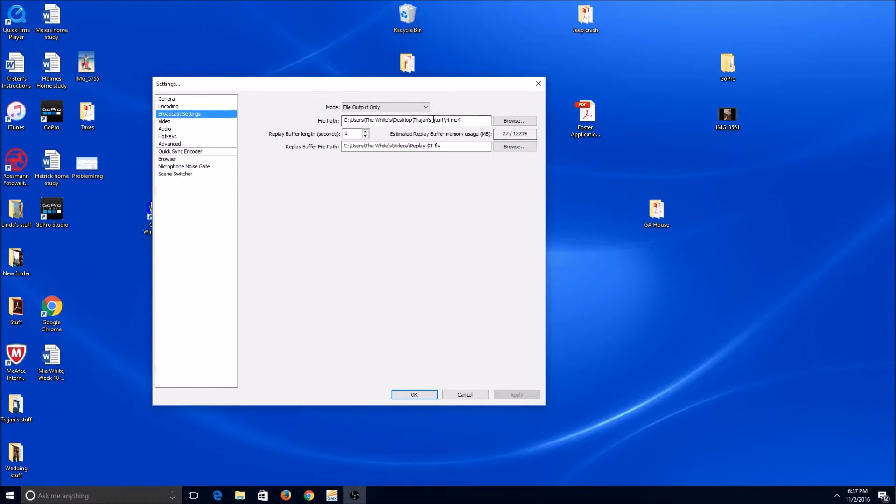
mouse_move(432, 124)
mouse_move(472, 124)
- Try adjusting the replay buffer length, and switch to the video settings without saving the change
left_click(366, 136)
type("5")
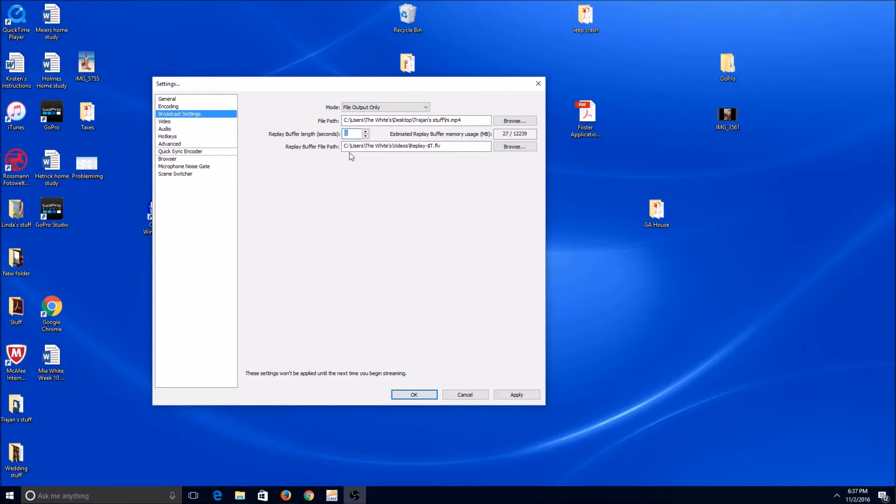
left_click(165, 122)
left_click(456, 279)
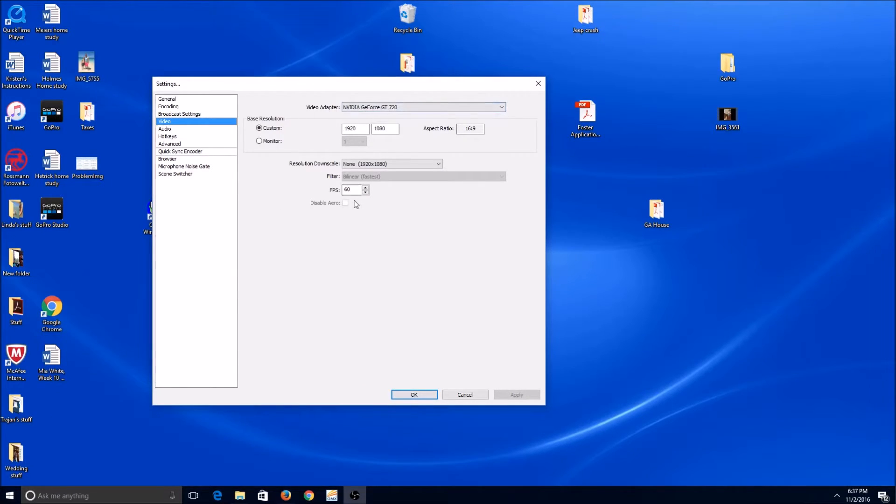
- Check which video adapters are available, keeping NVIDIA GeForce GT 720 selected
left_click(393, 108)
left_click(393, 111)
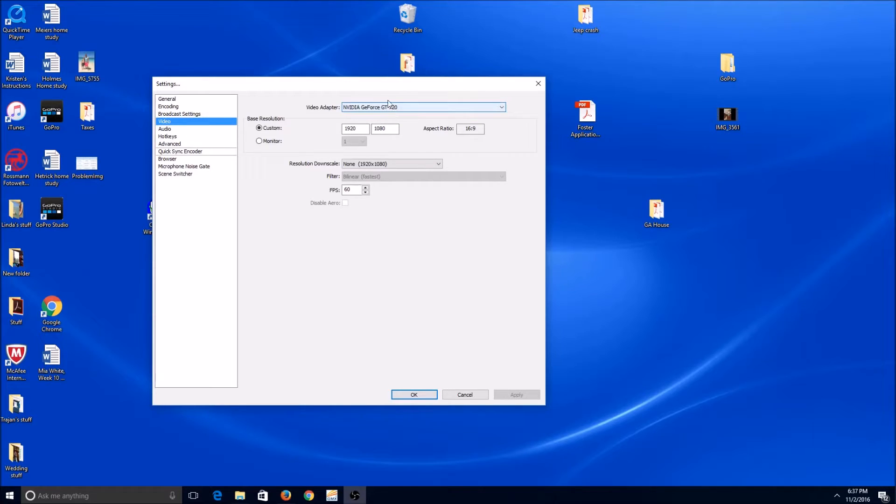
left_click(392, 107)
left_click(392, 107)
left_click(393, 107)
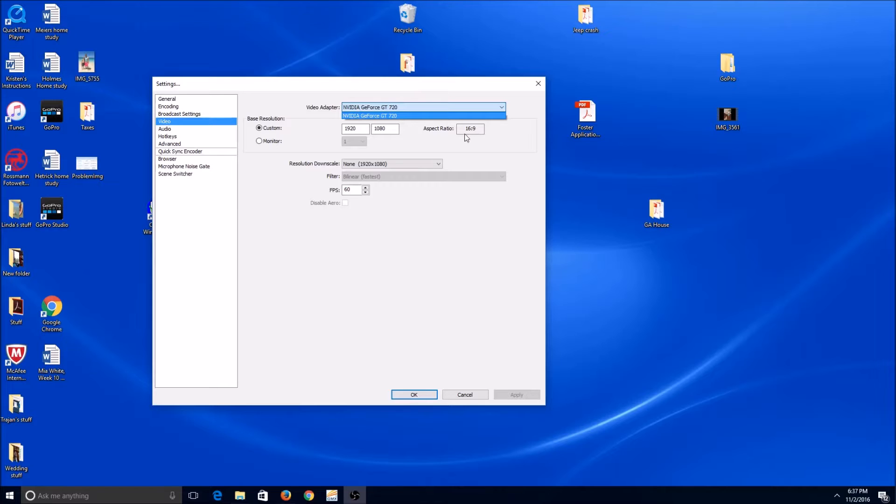
left_click(422, 107)
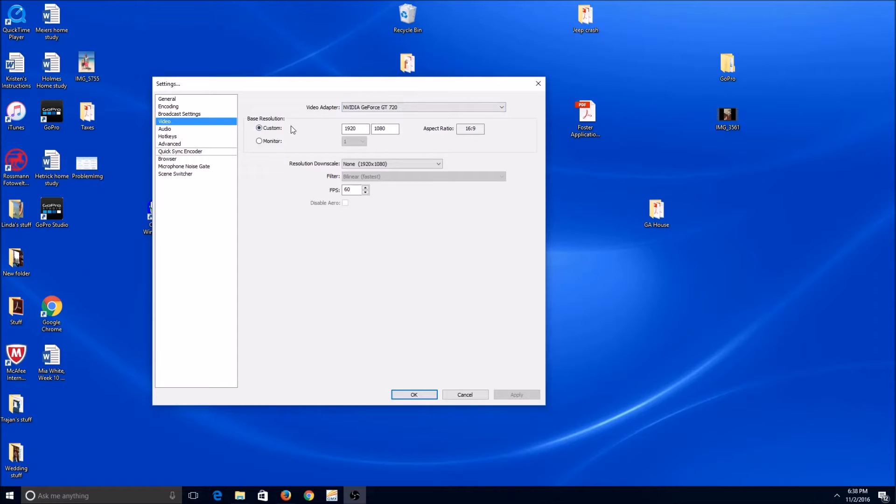
- Try the monitor option for the base resolution, return to the custom 1920 by 1080 resolution, and try adjusting the FPS
left_click(260, 141)
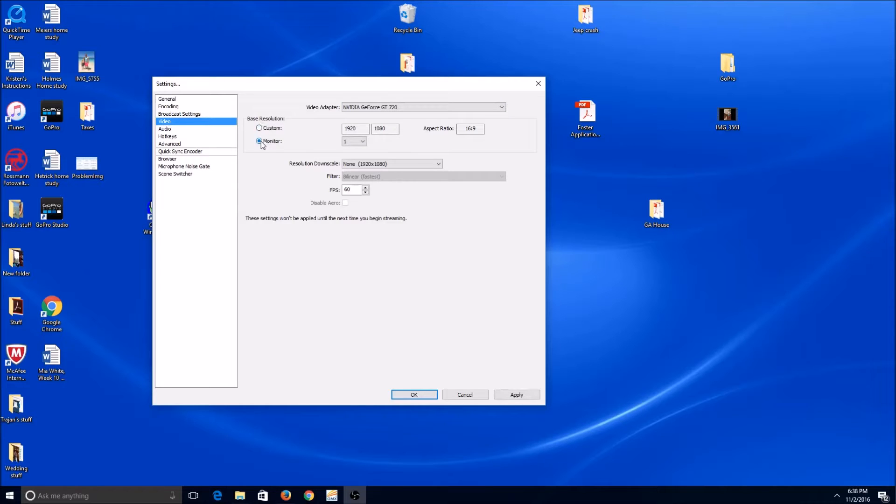
left_click(259, 128)
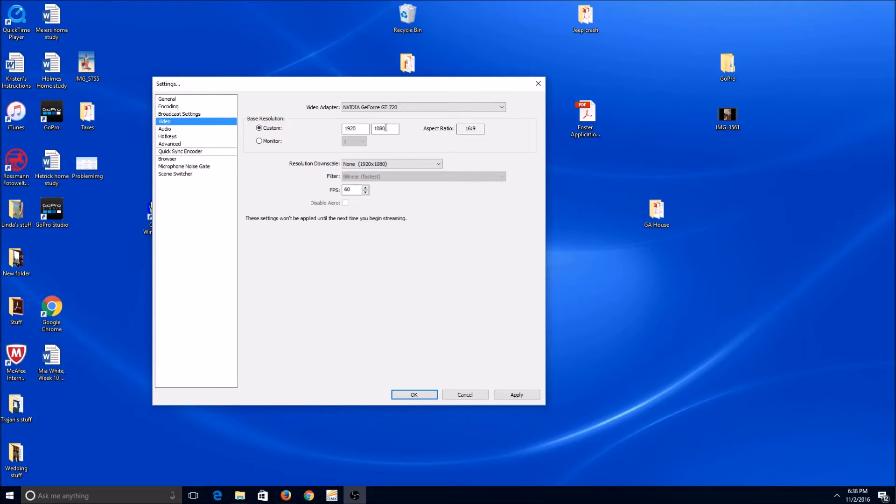
left_click(366, 192)
- Switch to the audio settings without saving the video changes, and check the available microphone devices, keeping Default selected
left_click(169, 129)
left_click(457, 279)
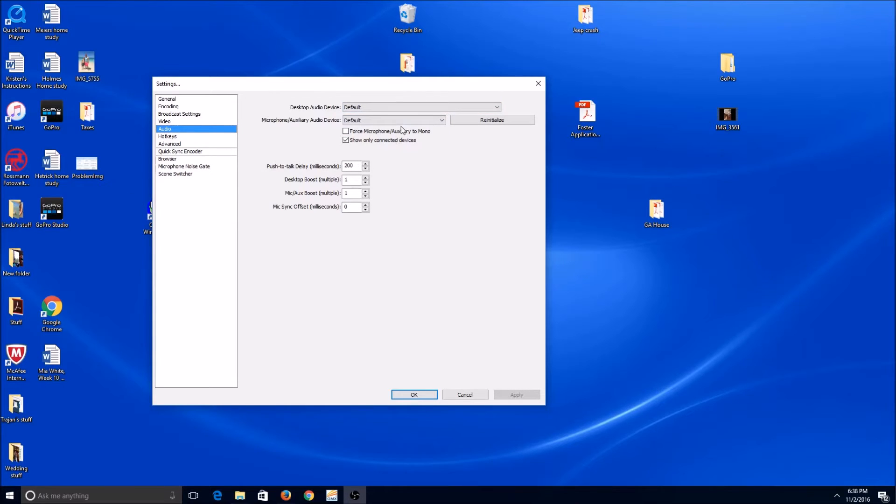
left_click(421, 122)
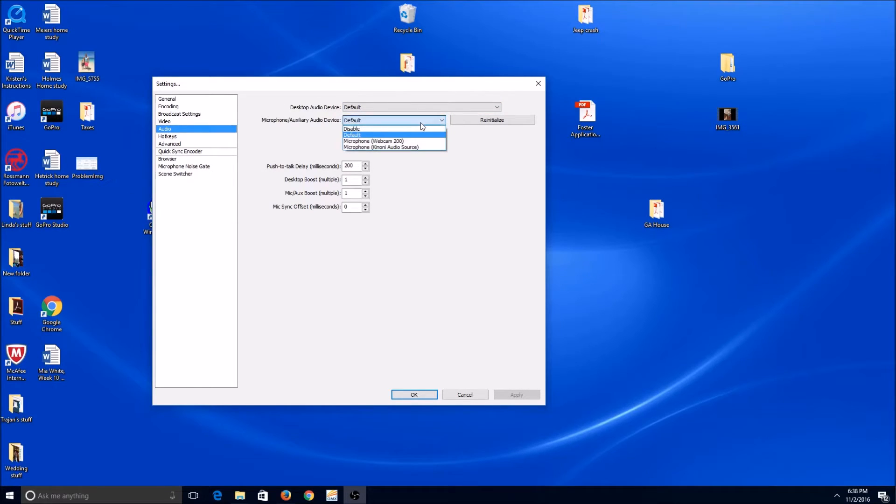
left_click(421, 123)
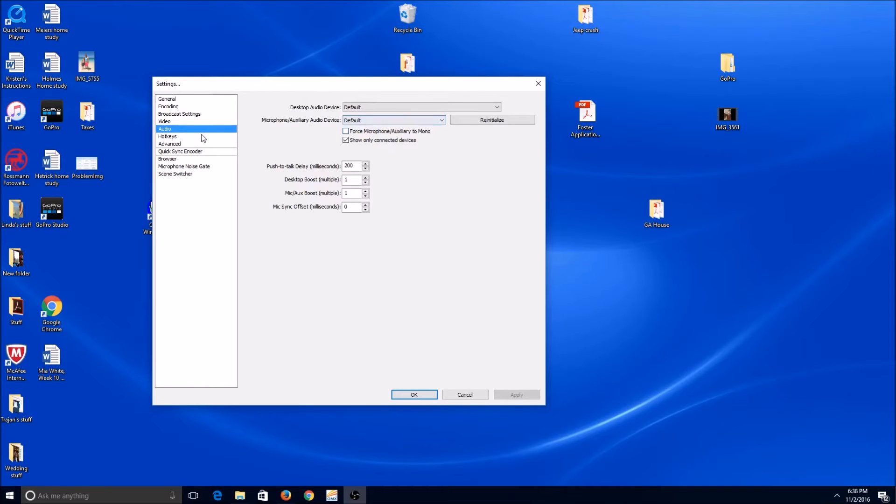
- Check the hotkeys for starting and stopping a recording, and briefly uncover the main window to see its recording control
left_click(180, 137)
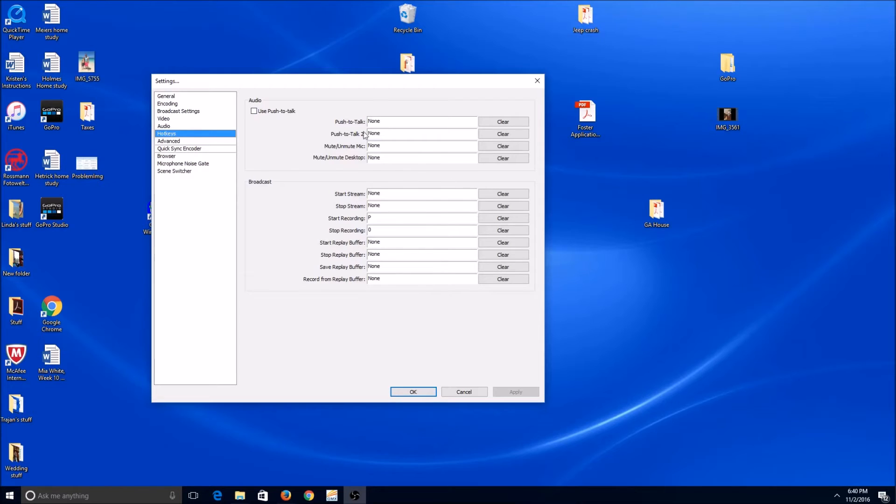
mouse_move(360, 498)
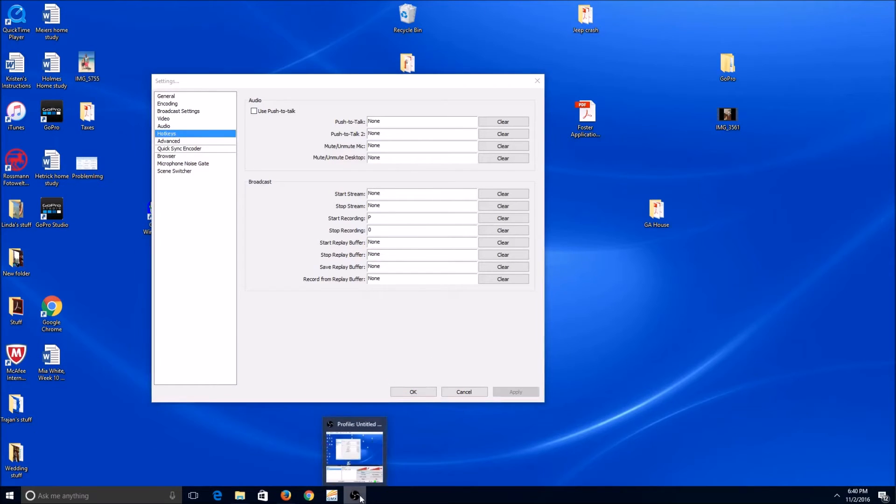
left_click_drag(396, 83, 804, 274)
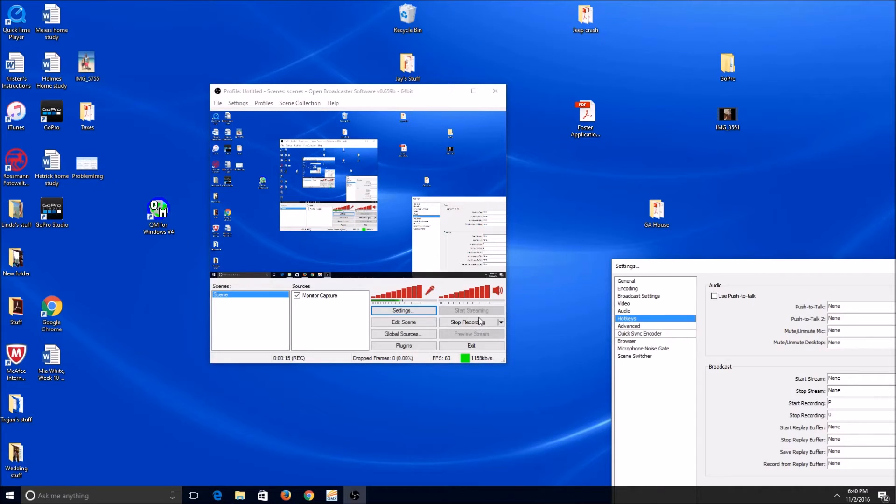
left_click_drag(746, 273, 321, 49)
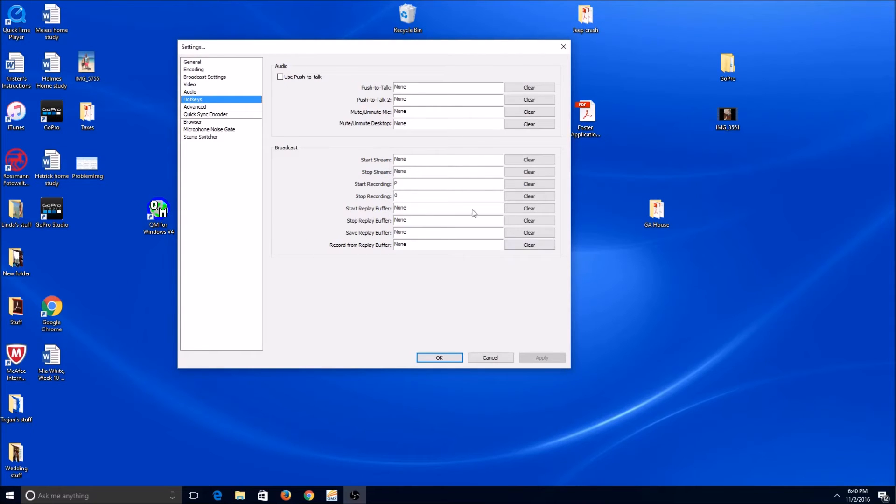
- In the advanced settings, check the x264 CPU preset options, keeping veryfast selected
left_click(204, 107)
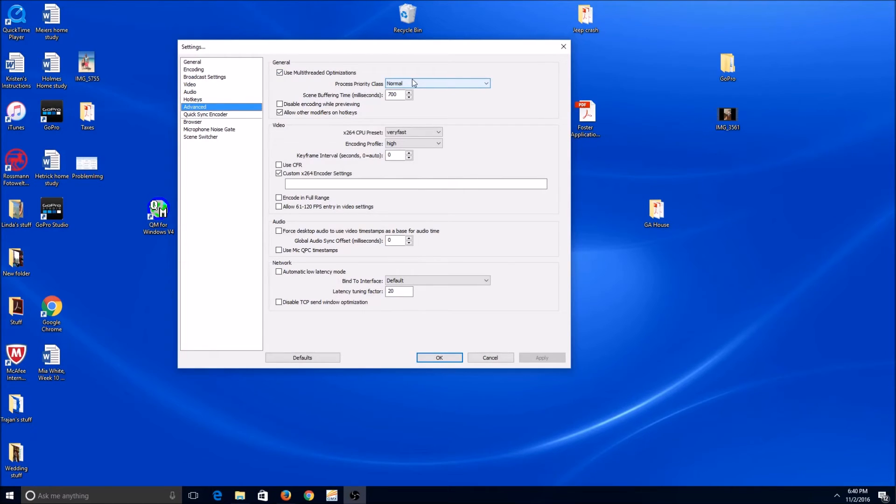
left_click(413, 133)
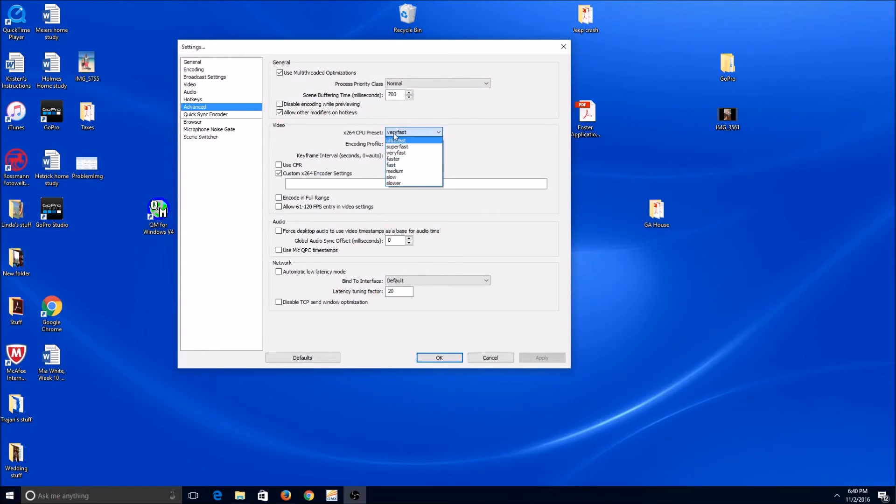
left_click(426, 136)
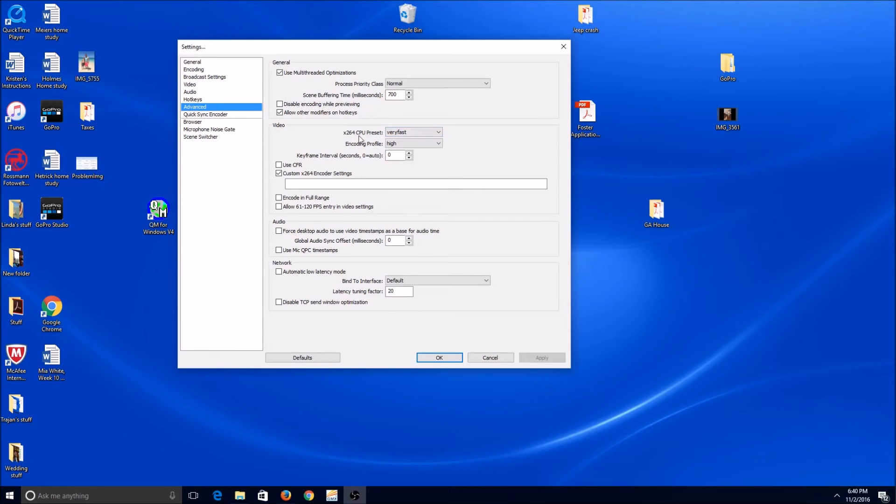
- Glance at the general and encoding settings, and check the encoding profile options in the advanced settings, keeping high selected
left_click(191, 63)
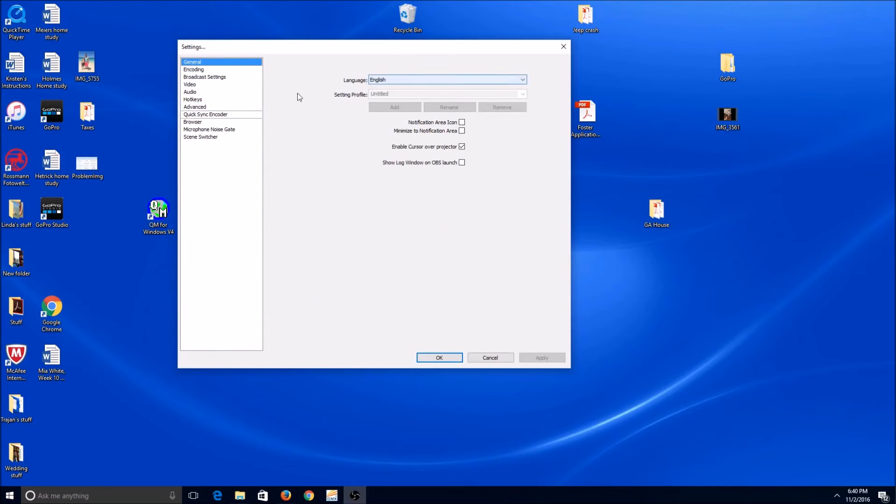
left_click(196, 69)
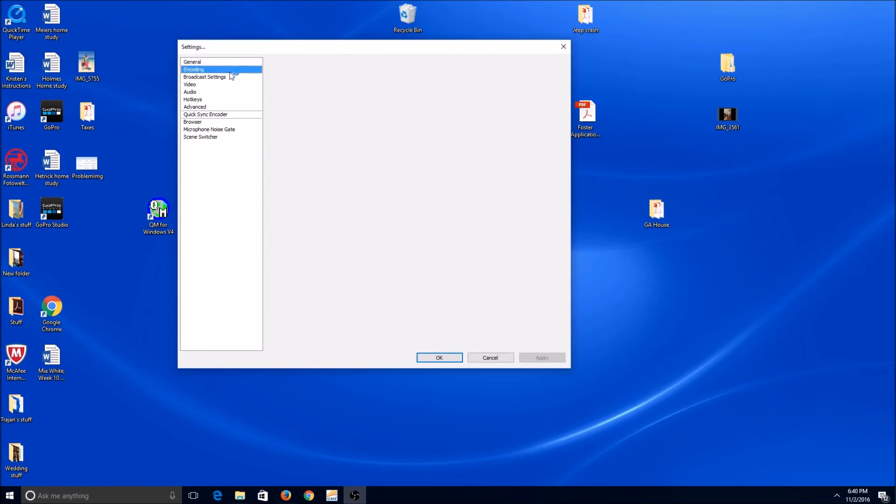
left_click(203, 107)
left_click(423, 144)
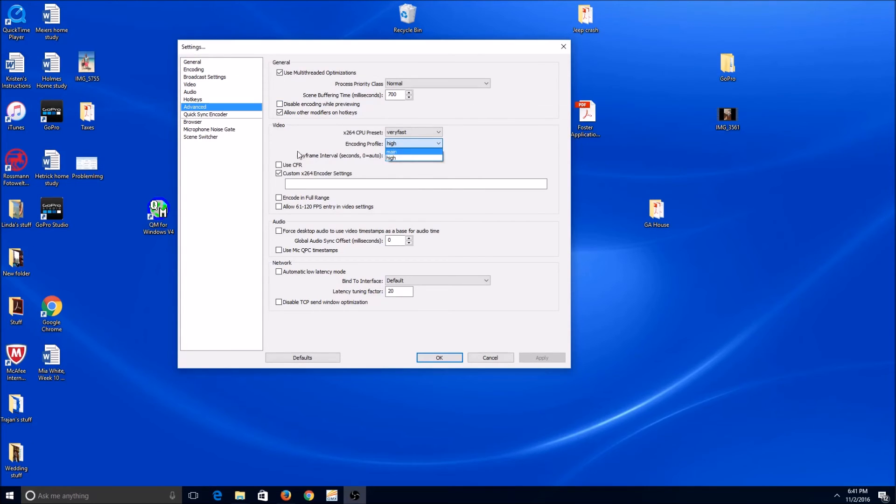
left_click(440, 139)
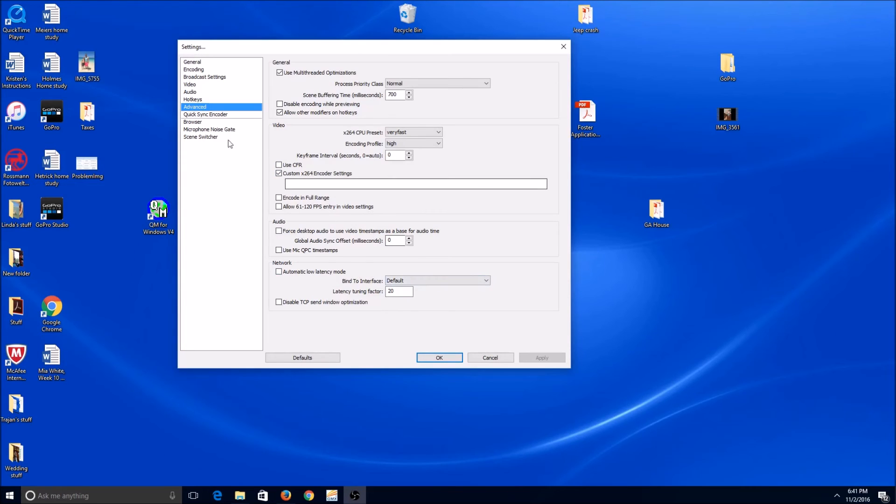
- Look through the Quick Sync Encoder, Browser, Microphone Noise Gate and Scene Switcher settings
left_click(192, 114)
left_click(199, 124)
left_click(202, 136)
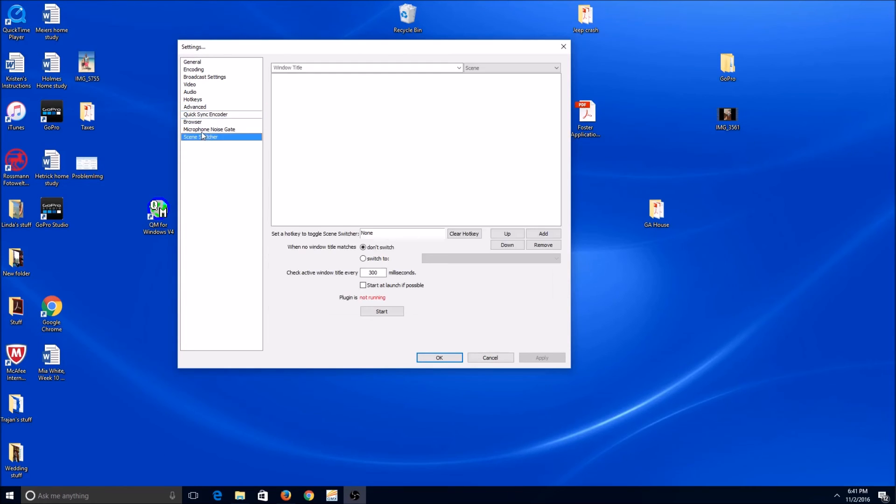
left_click(203, 130)
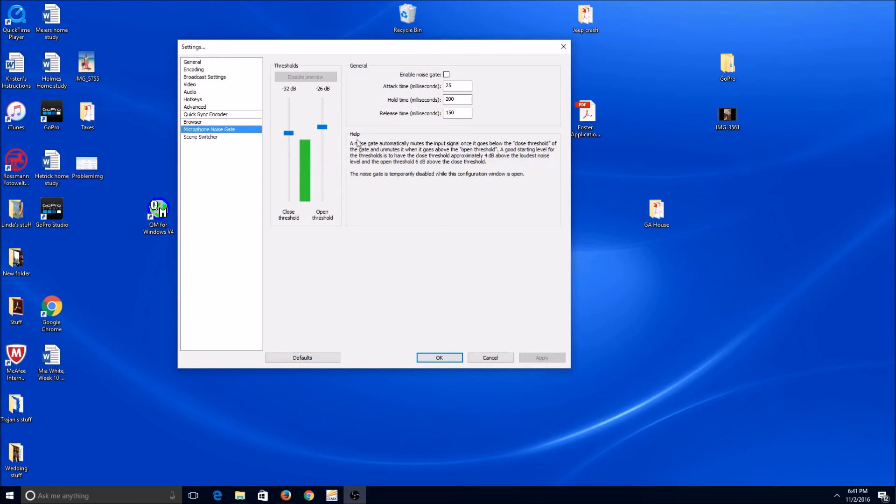
left_click(200, 136)
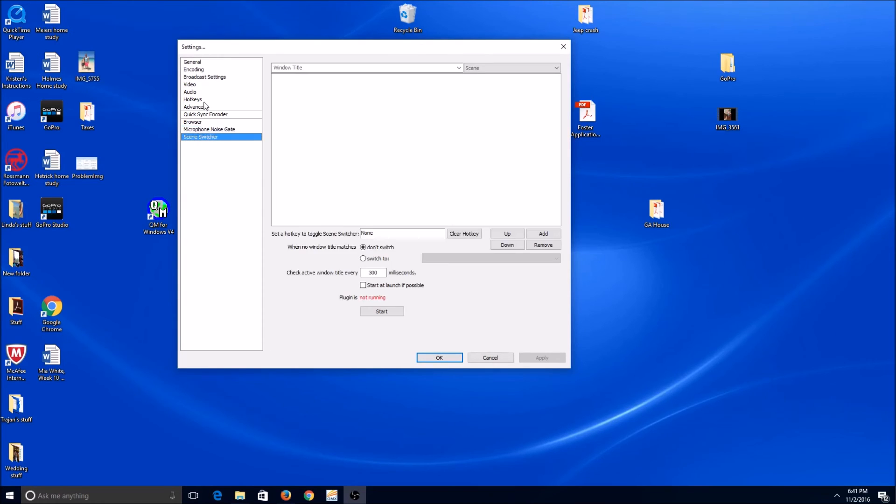
- Review the encoding settings once more, and close the settings without saving to return to the main window
left_click(201, 70)
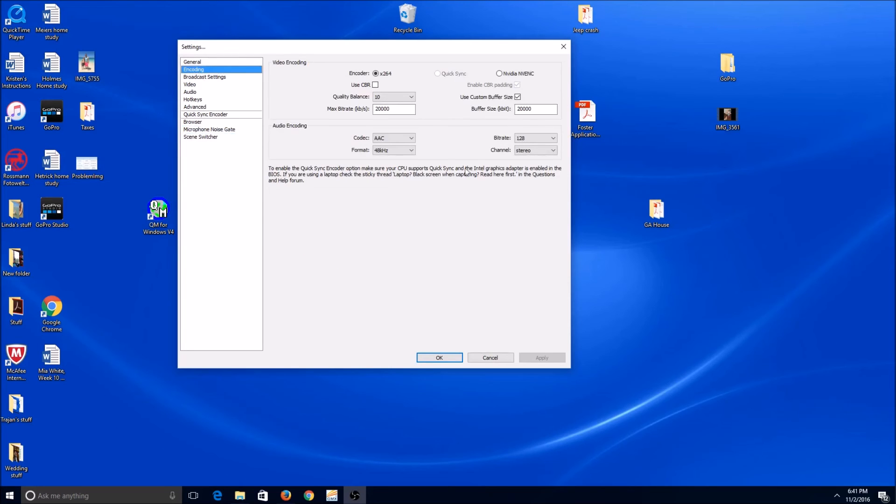
left_click(475, 356)
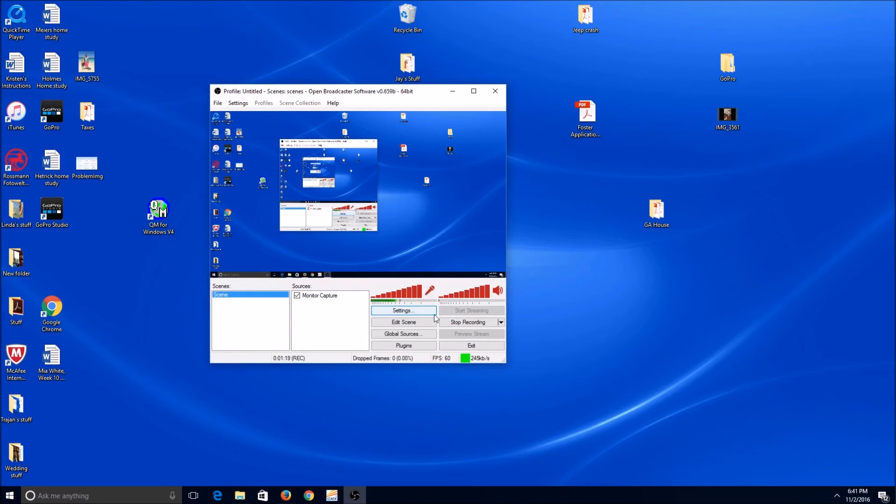
left_click_drag(400, 92, 393, 124)
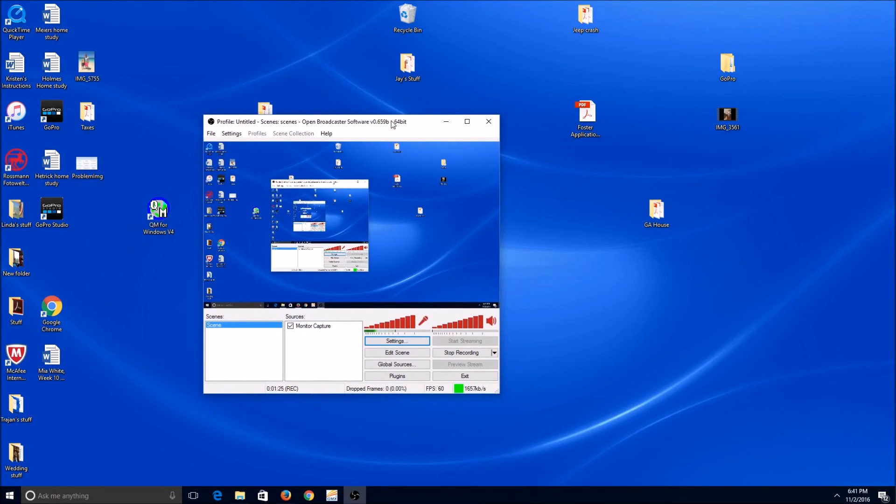